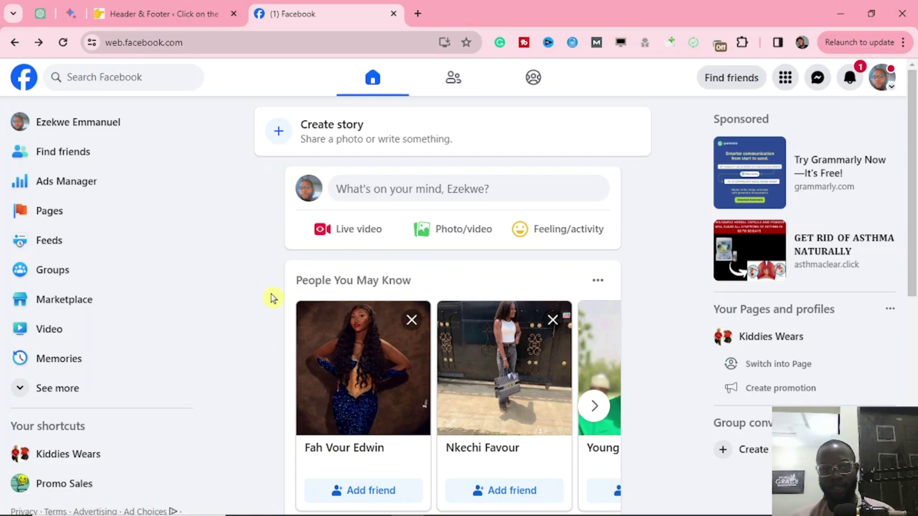
Step: Open Ads Manager from the Facebook home feed sidebar to reach Account Overview
left_click(77, 184)
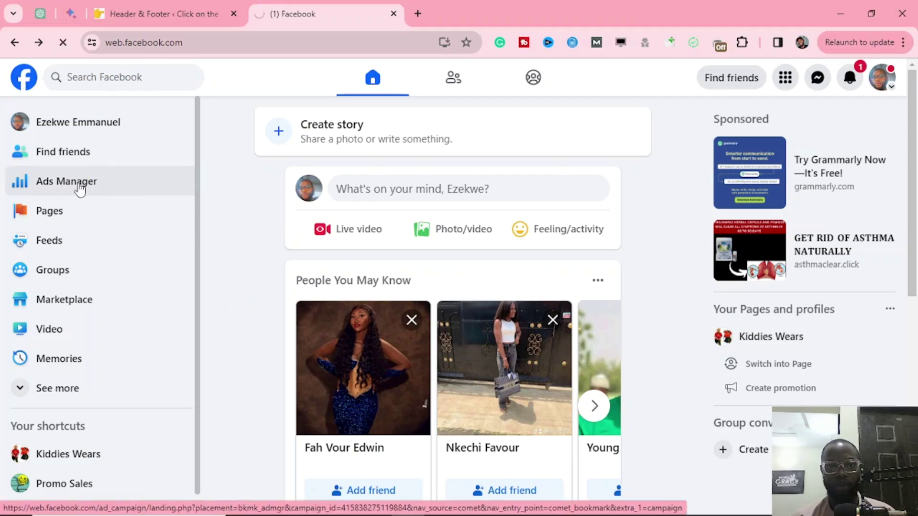
left_click(78, 184)
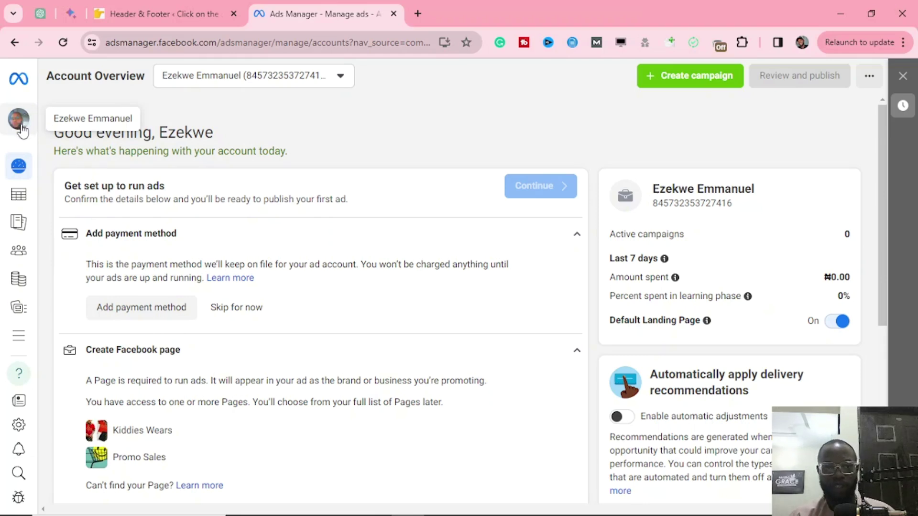
Step: Open Business Settings for the Naijablits Media business from the accounts list
left_click(19, 126)
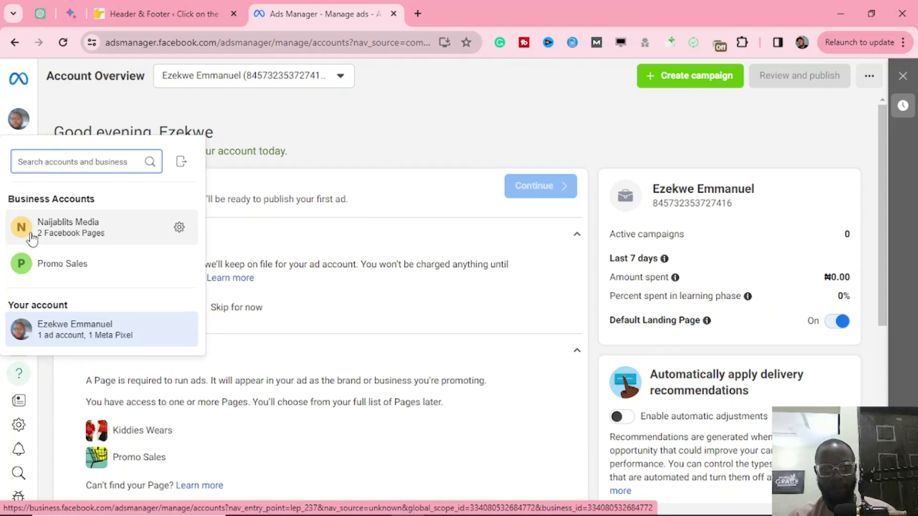
left_click(179, 229)
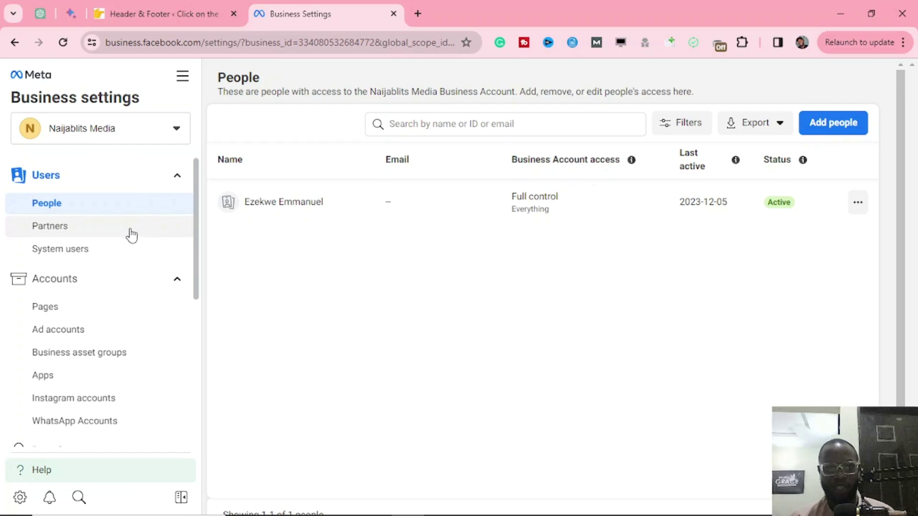
Step: Go to Brand Safety and Suitability > Domains and bring up the Add options
scroll(131, 237, "down", 2)
scroll(130, 239, "down", 4)
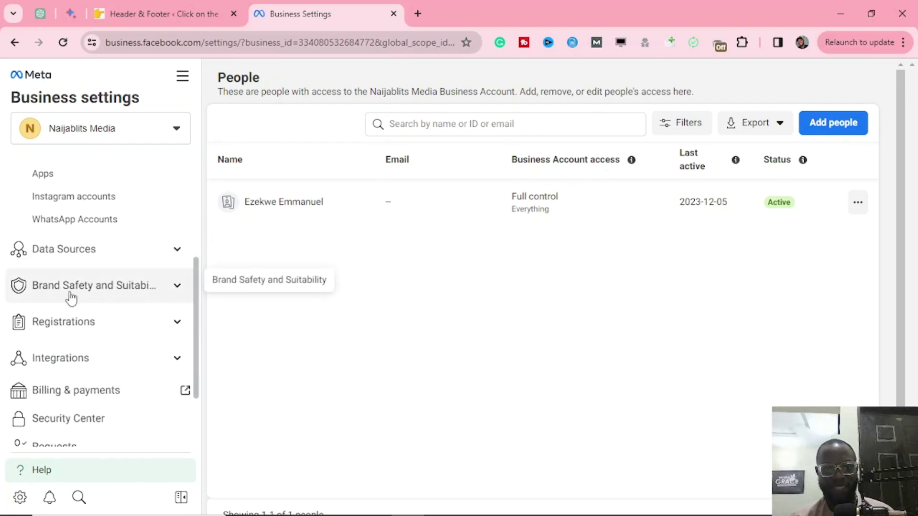
left_click(177, 289)
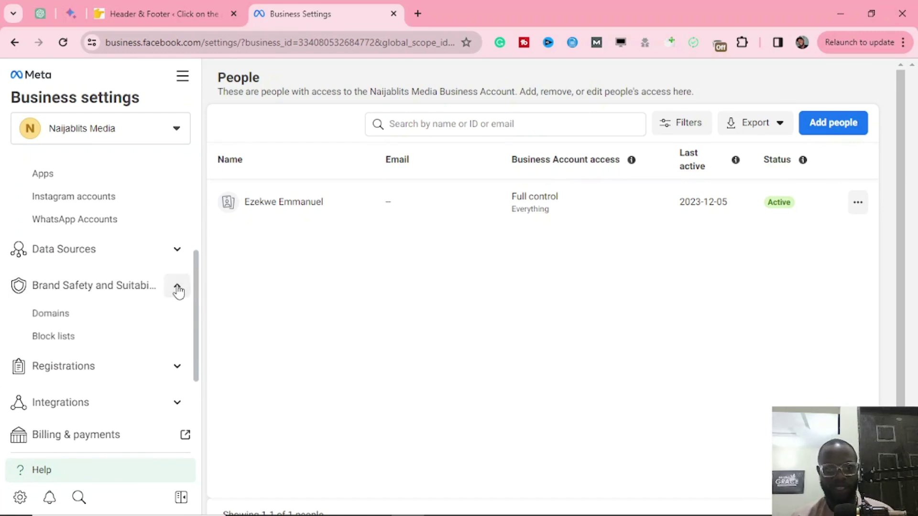
left_click(51, 313)
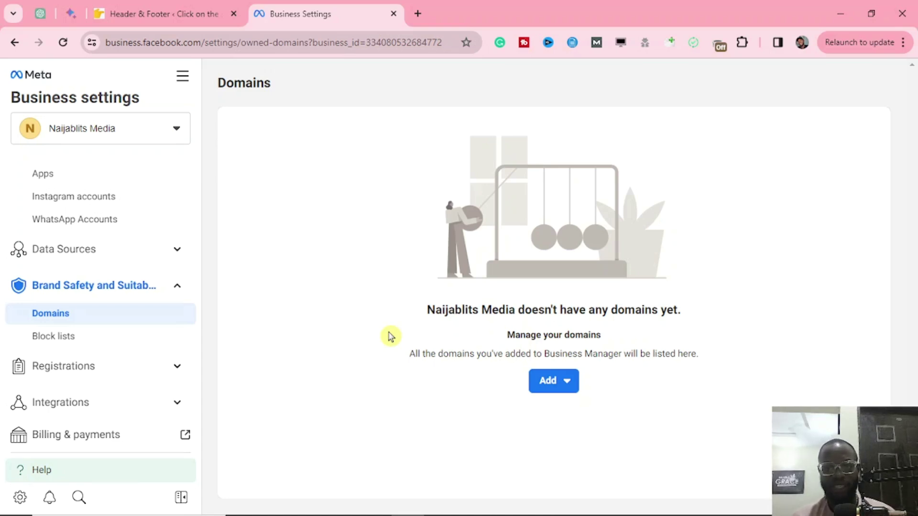
left_click(561, 387)
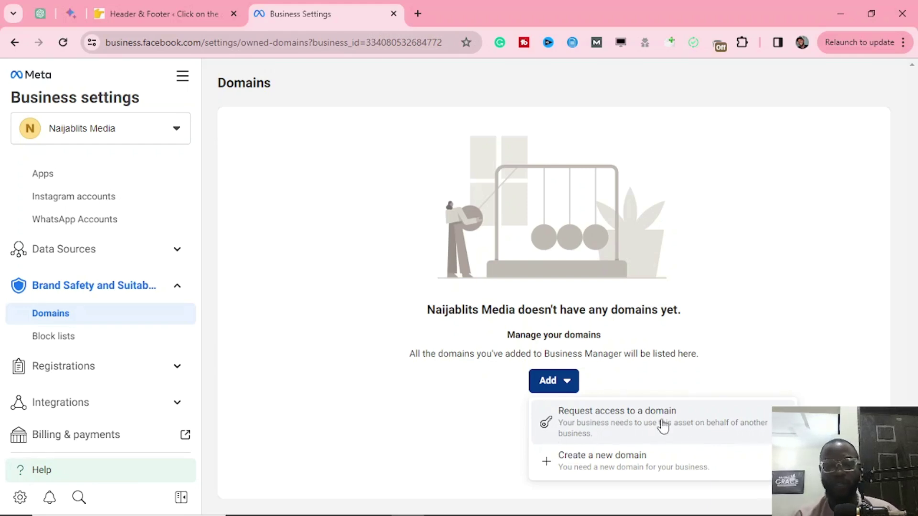
Step: Choose Create a new domain to get the Add a domain dialog
left_click(592, 467)
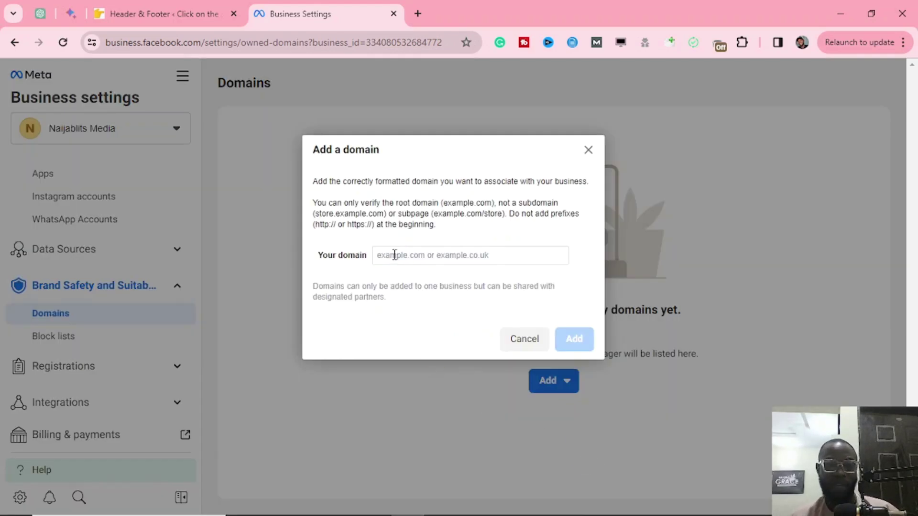
Step: Copy the store site's URL from WordPress and paste it into Your domain
left_click(195, 11)
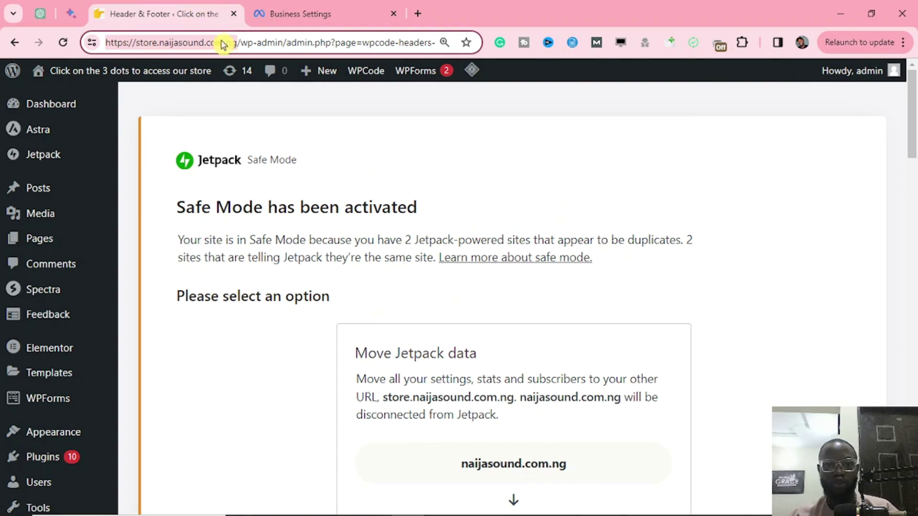
left_click(237, 42)
left_click_drag(238, 42, 137, 44)
key("ctrl+c")
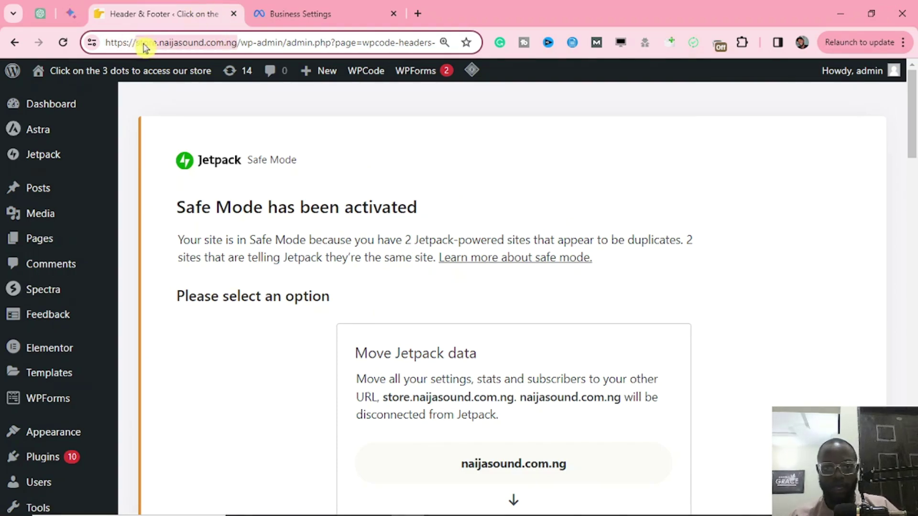
left_click(238, 43)
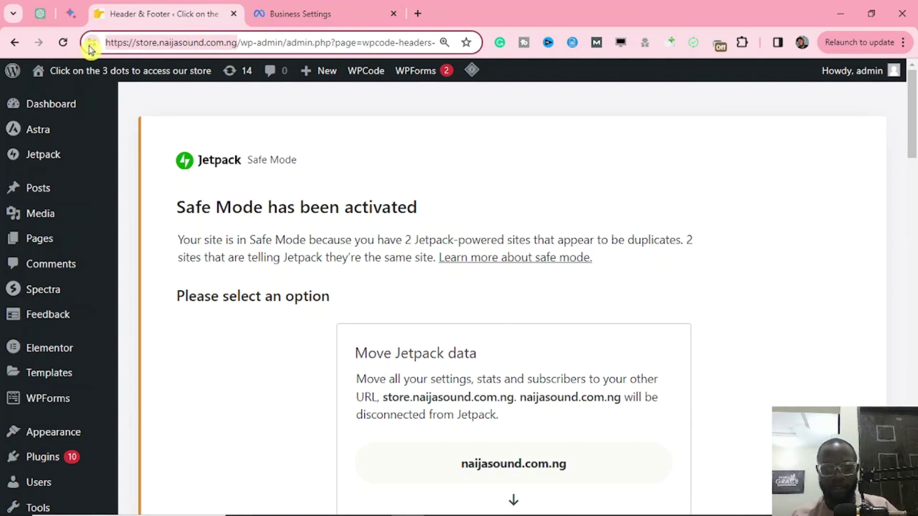
left_click(258, 13)
left_click(494, 255)
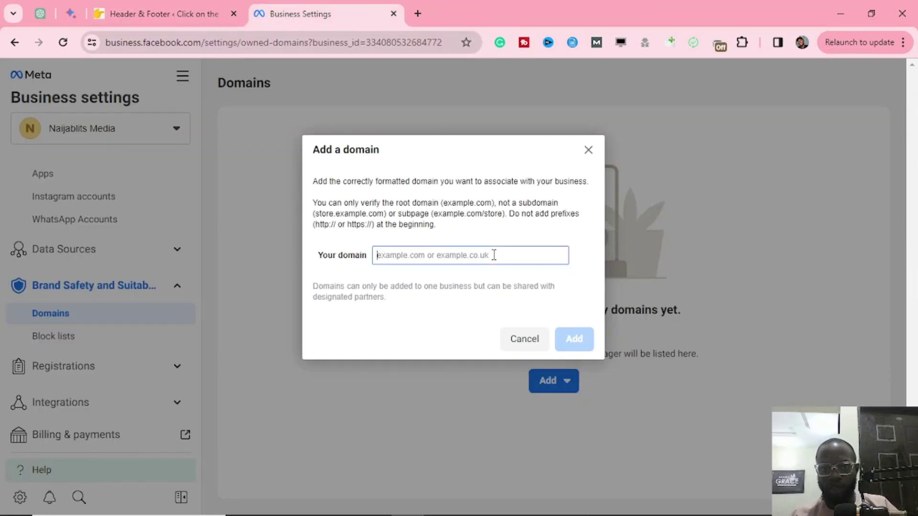
key("ctrl+v")
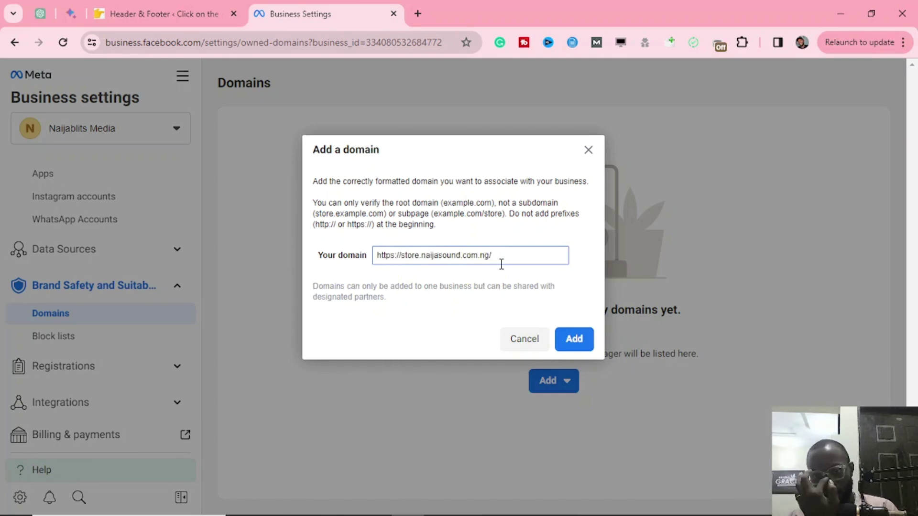
left_click(583, 341)
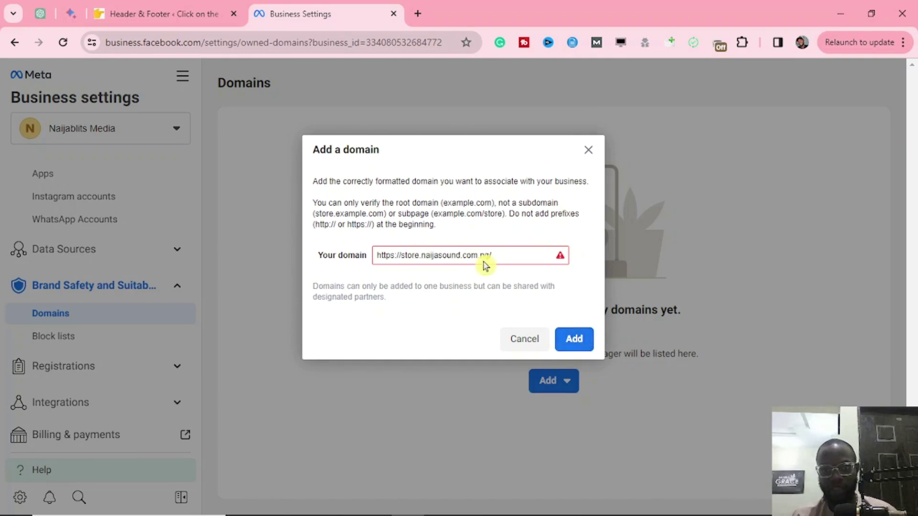
left_click(518, 249)
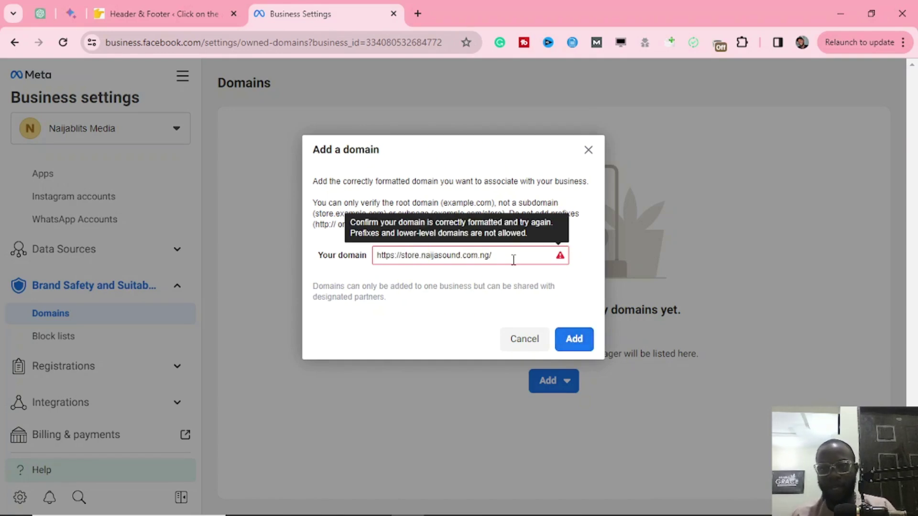
key("BackSpace")
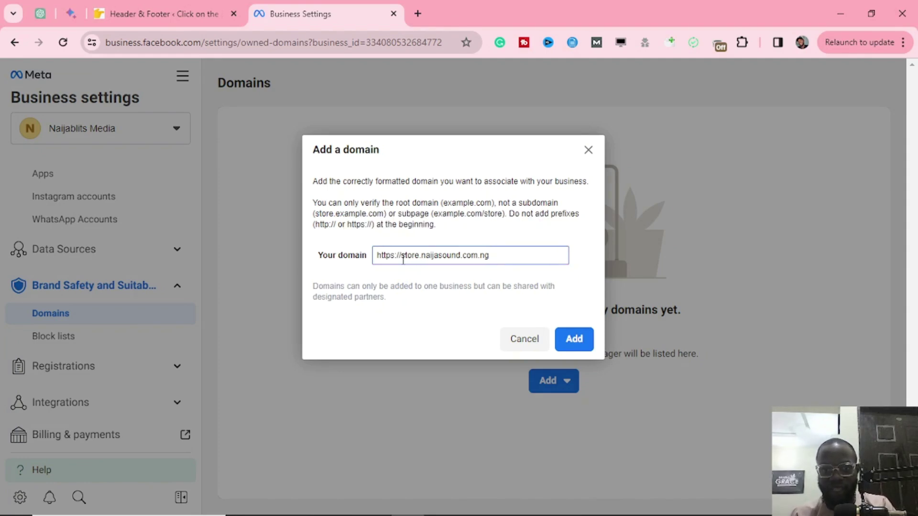
left_click_drag(402, 257, 322, 260)
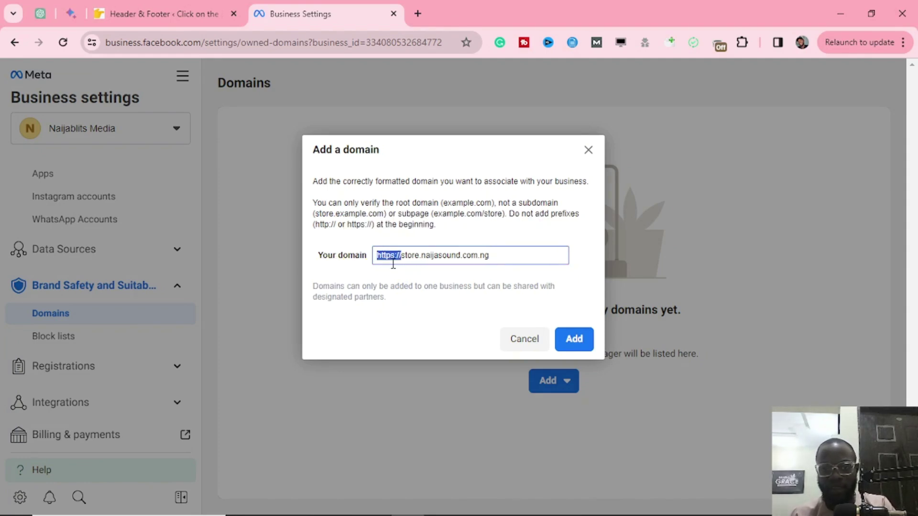
key("BackSpace")
left_click(552, 260)
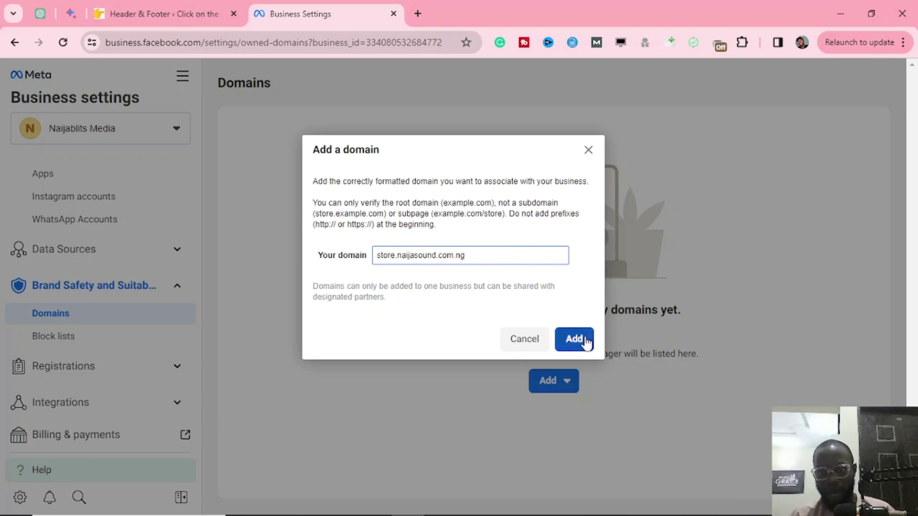
left_click_drag(486, 254, 355, 255)
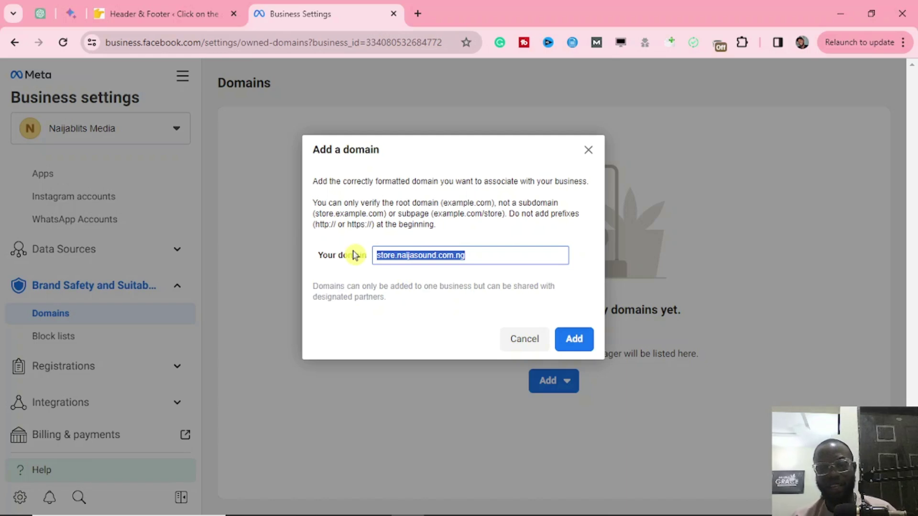
left_click(528, 262)
Step: Add store.naijasound.com.ng to the business as a Not verified domain
left_click(587, 340)
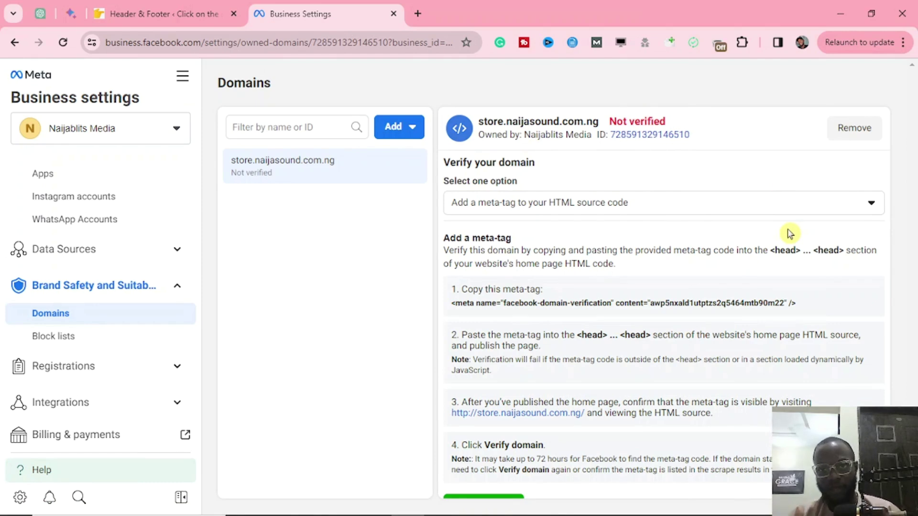
left_click_drag(622, 135, 607, 128)
left_click(692, 127)
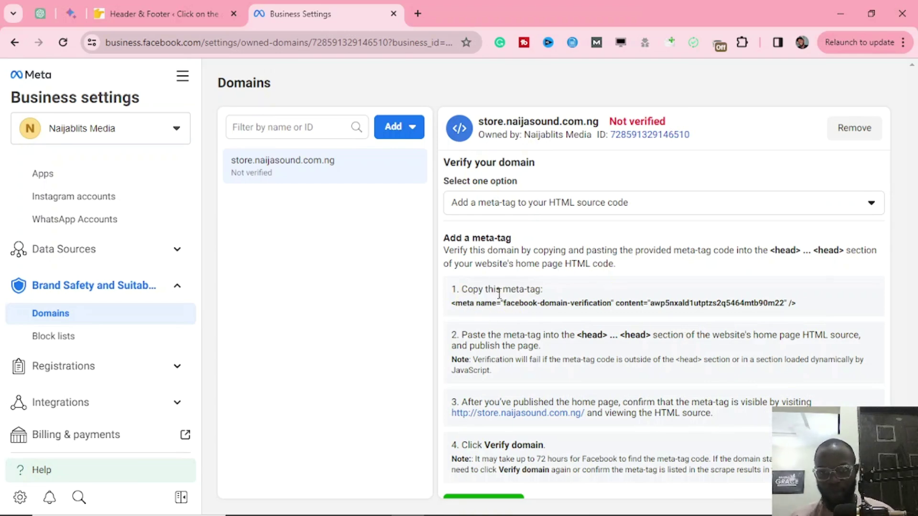
Step: Copy the domain-verification meta-tag and go back to the WordPress store tab
left_click(546, 295)
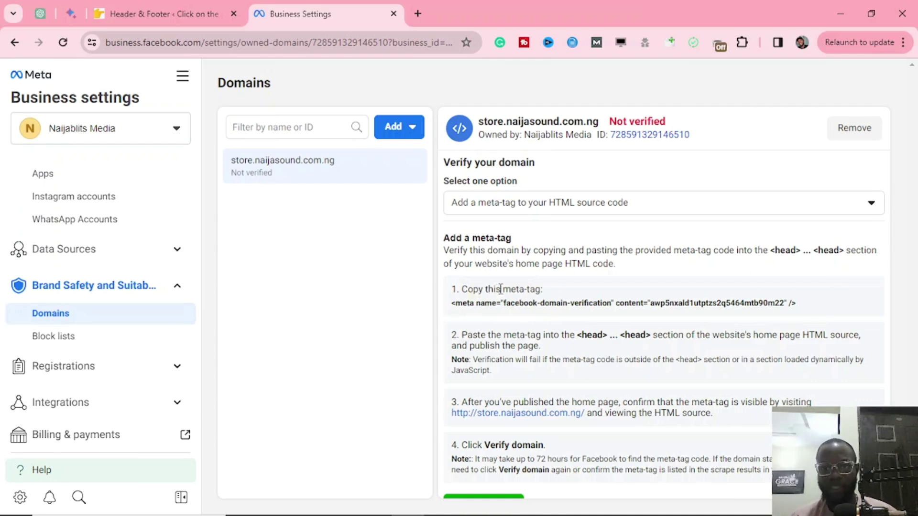
left_click_drag(806, 306, 477, 307)
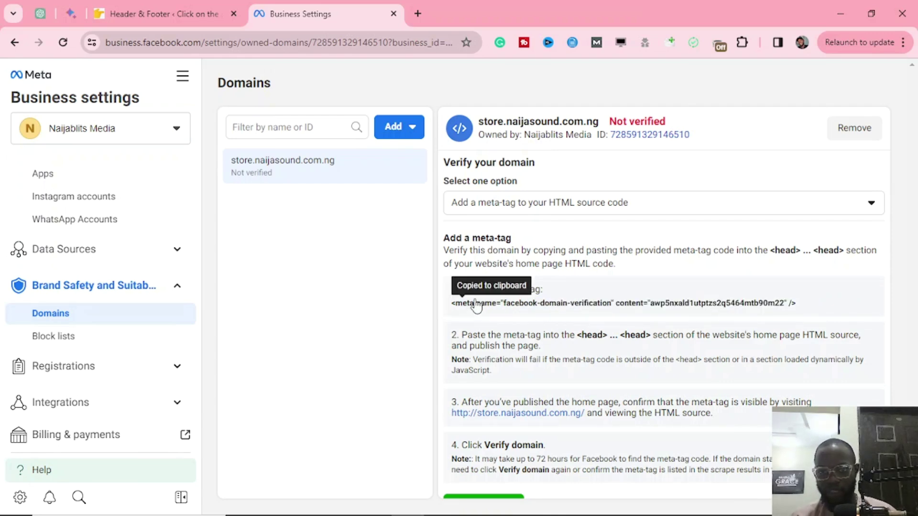
left_click(493, 311)
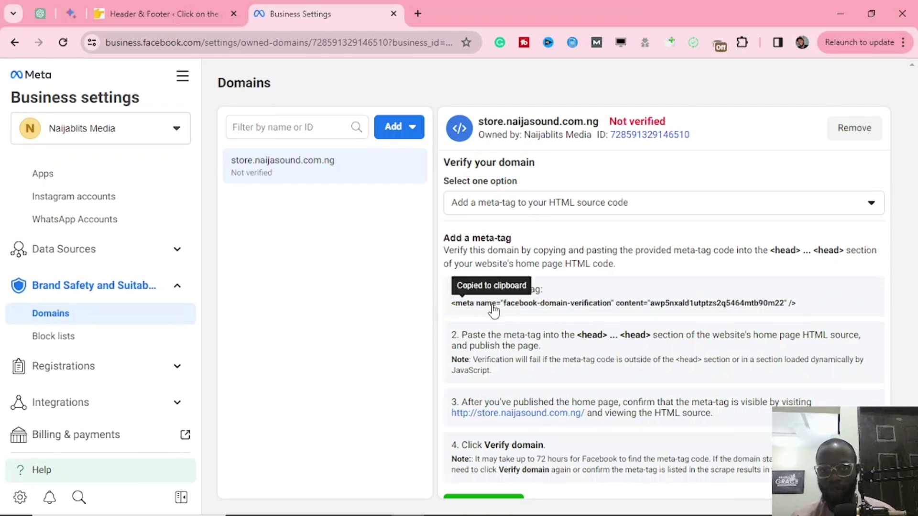
left_click_drag(450, 304, 807, 300)
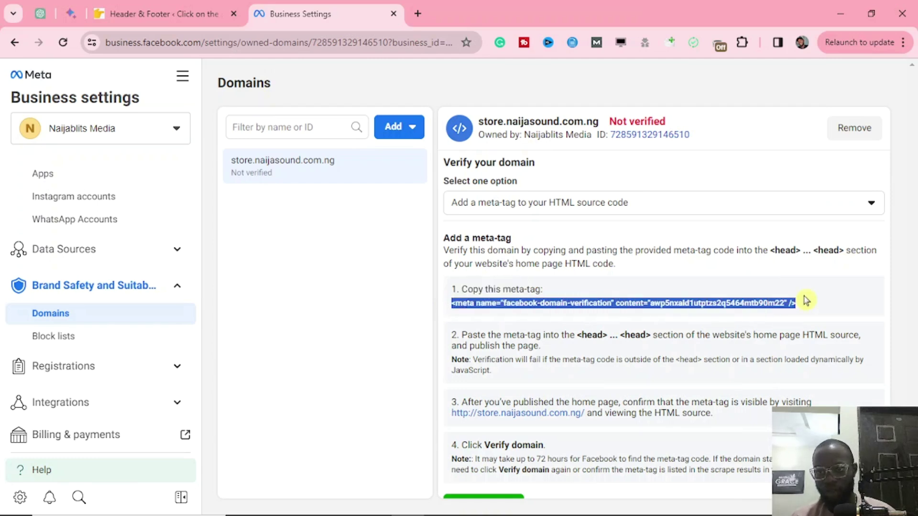
left_click(806, 305)
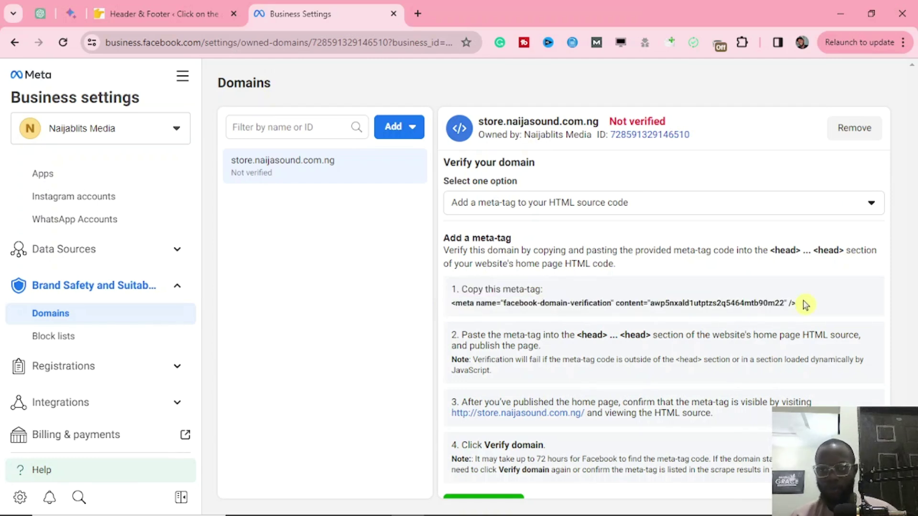
left_click(697, 309)
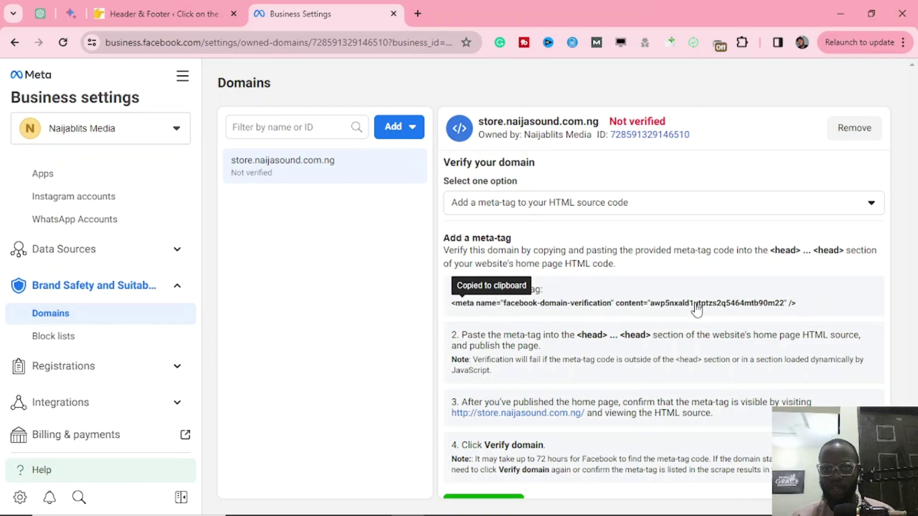
left_click_drag(834, 306, 454, 310)
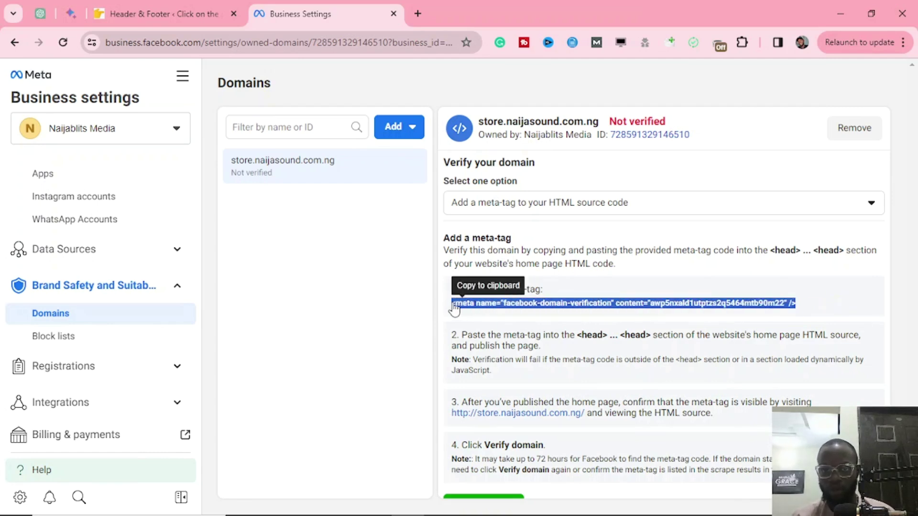
right_click(475, 306)
left_click(507, 318)
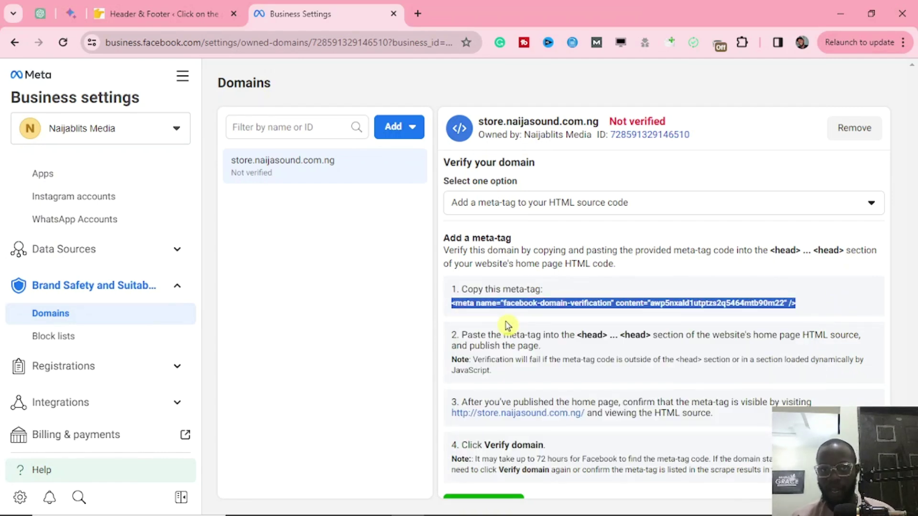
left_click(163, 12)
scroll(211, 350, "down", 1)
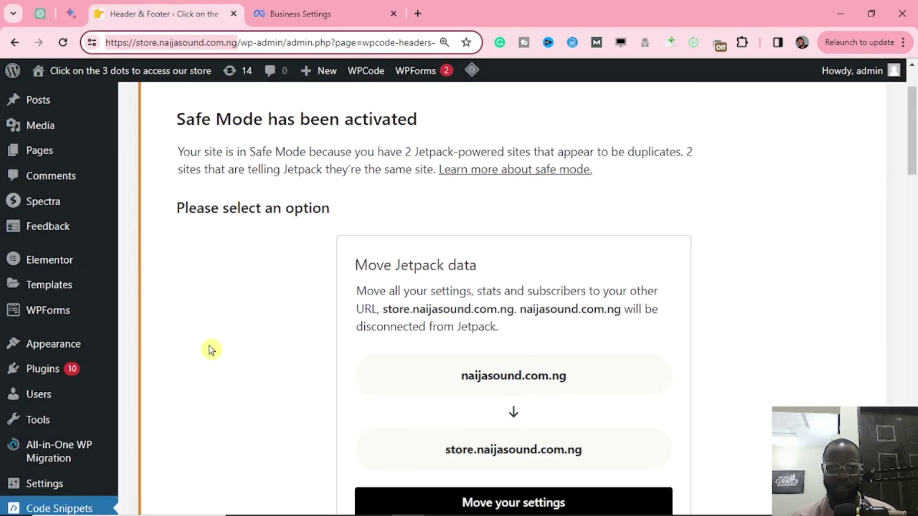
Step: Load WPCode's Header & Footer page from Code Snippets in the WordPress admin sidebar
scroll(211, 350, "down", 10)
scroll(144, 322, "up", 6)
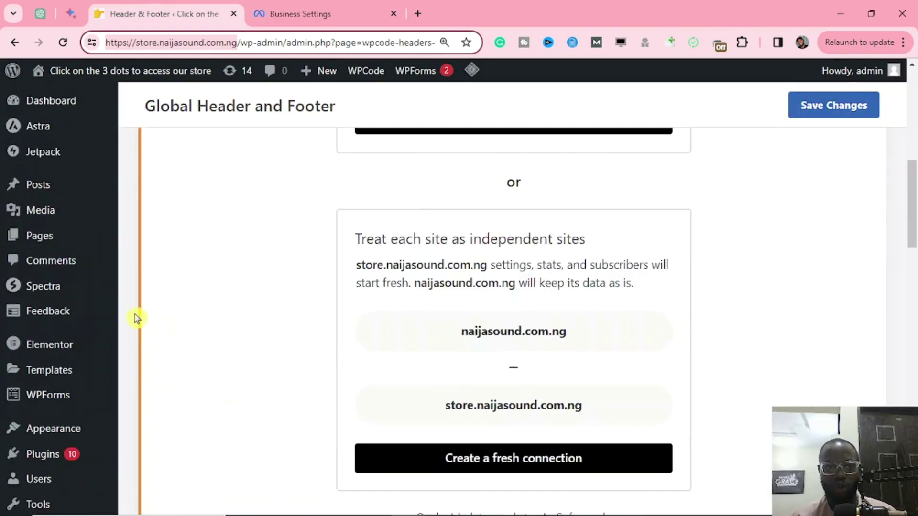
scroll(138, 318, "up", 5)
scroll(119, 389, "down", 4)
mouse_move(54, 297)
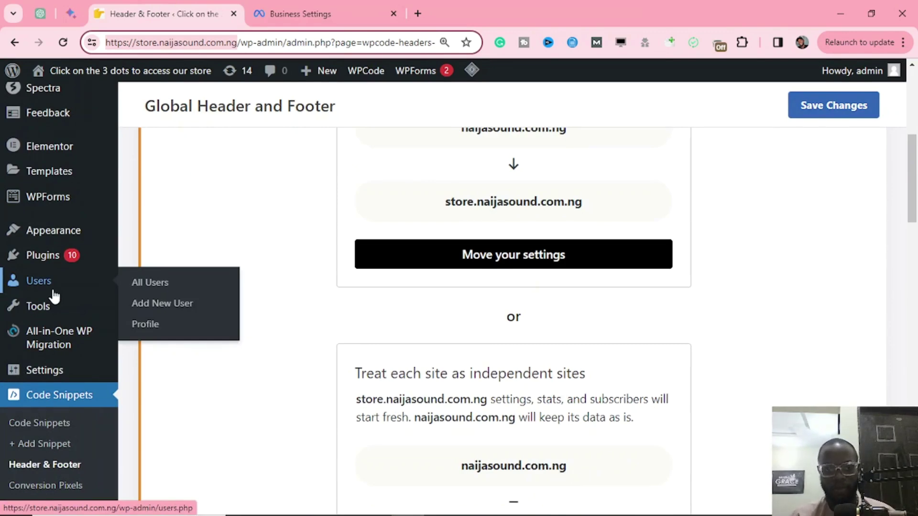
mouse_move(91, 263)
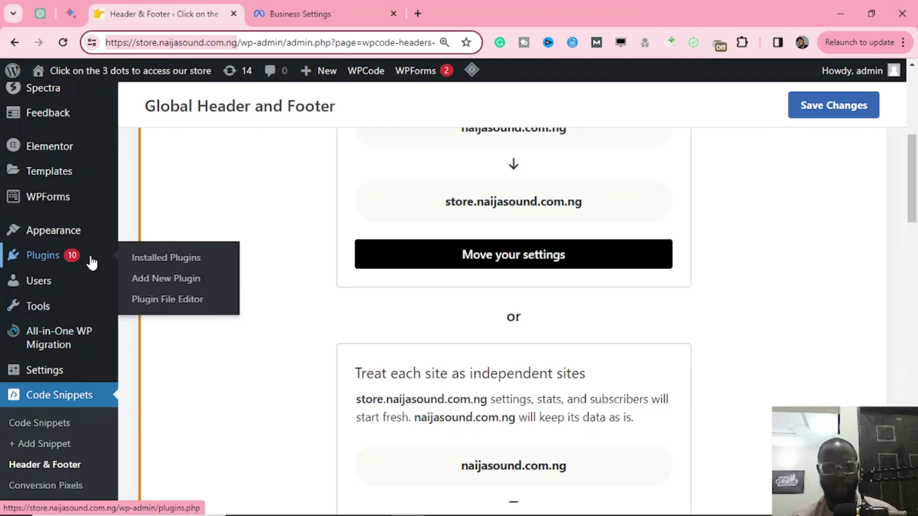
mouse_move(83, 232)
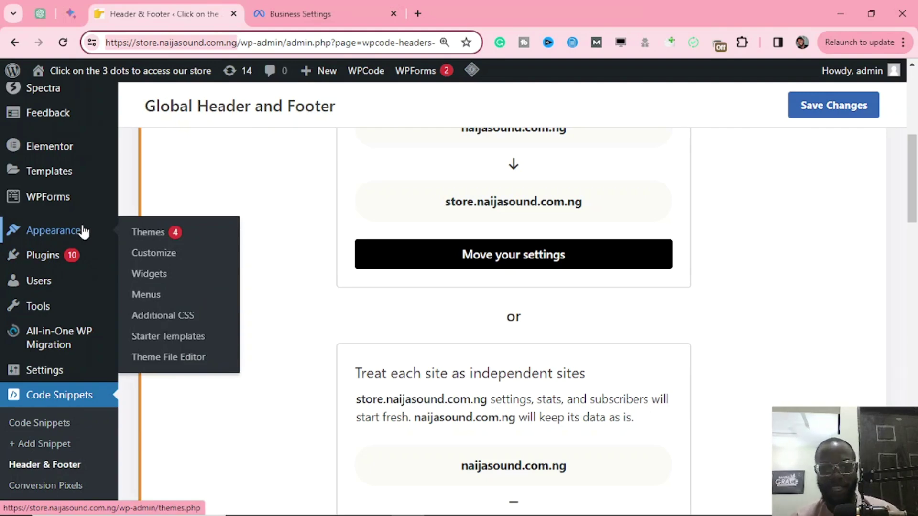
mouse_move(72, 363)
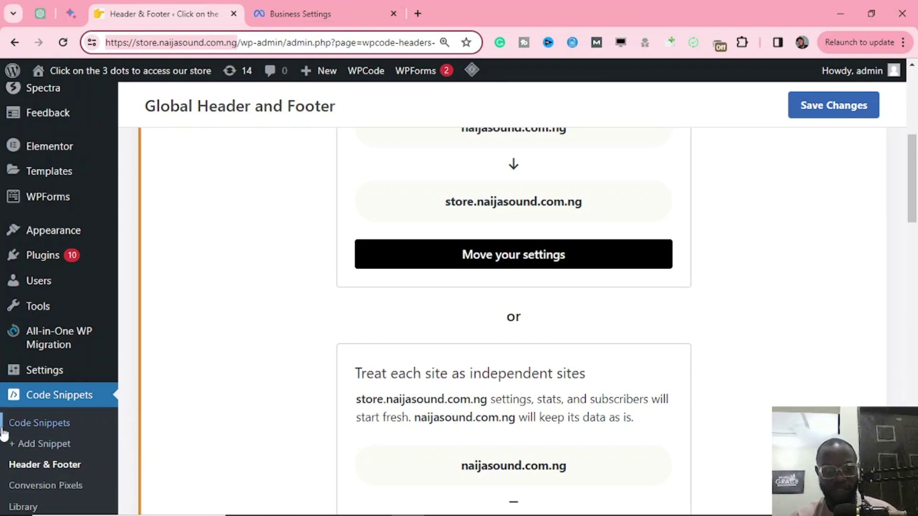
scroll(60, 362, "down", 2)
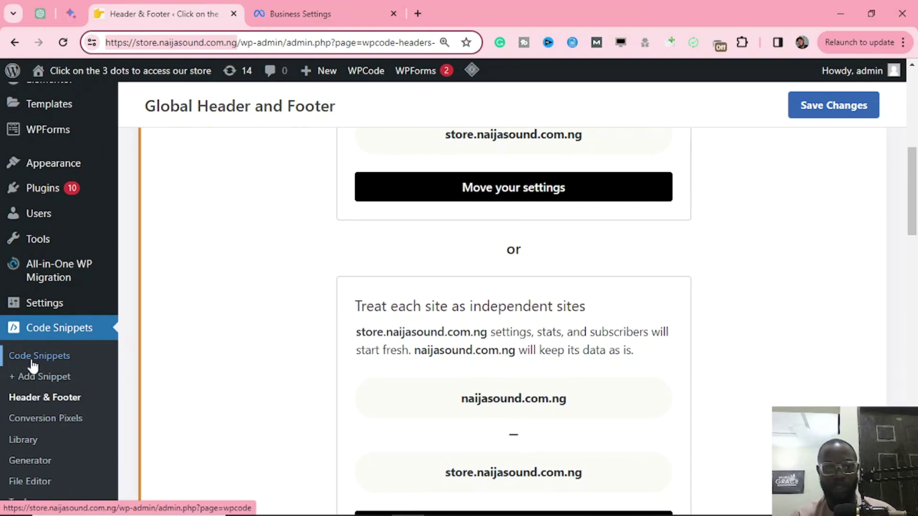
left_click(41, 404)
left_click(42, 405)
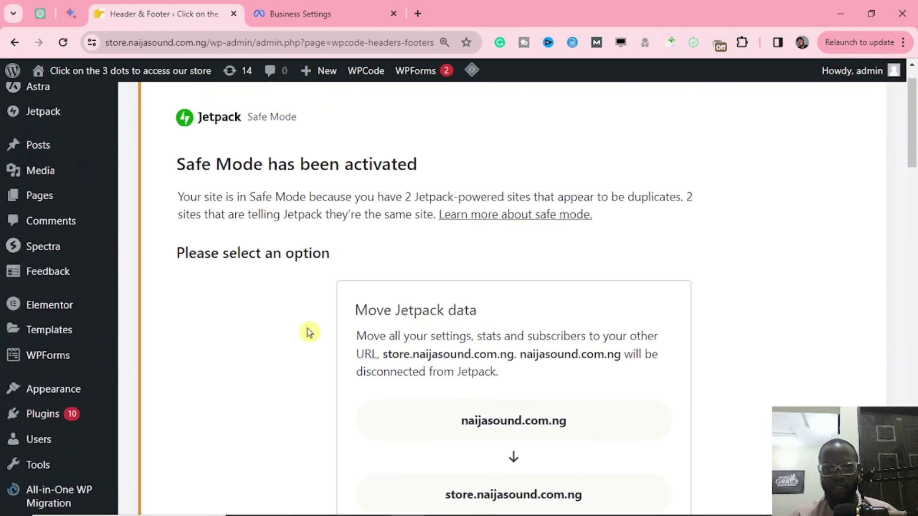
scroll(310, 331, "down", 15)
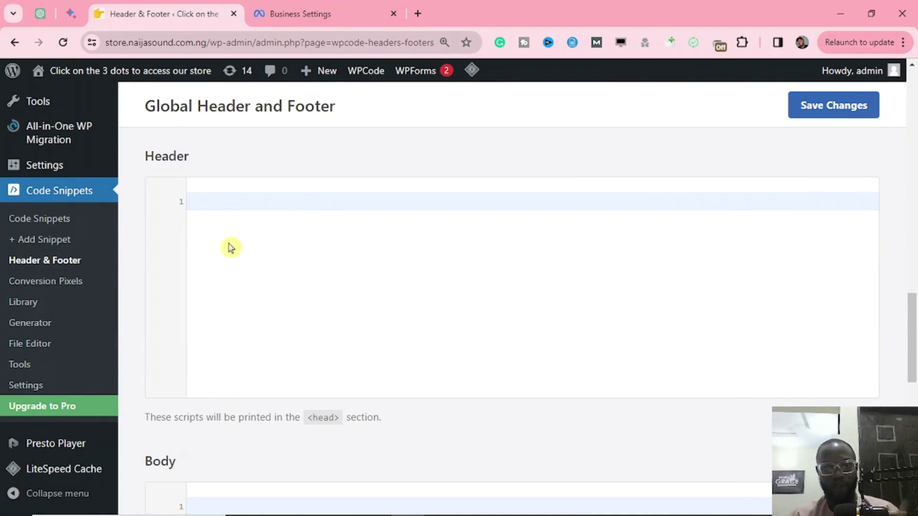
Step: Paste the facebook-domain-verification meta tag into the WPCode Body editor
scroll(311, 297, "down", 5)
scroll(235, 307, "down", 4)
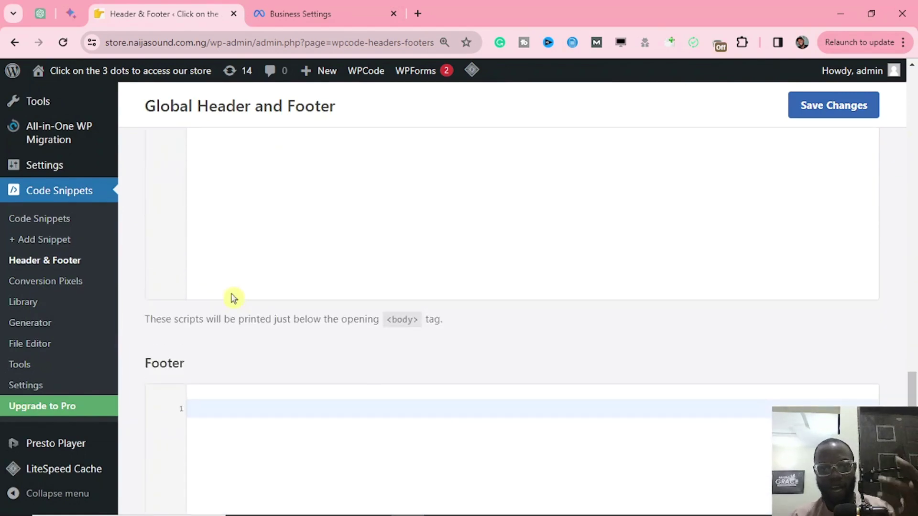
scroll(227, 223, "up", 3)
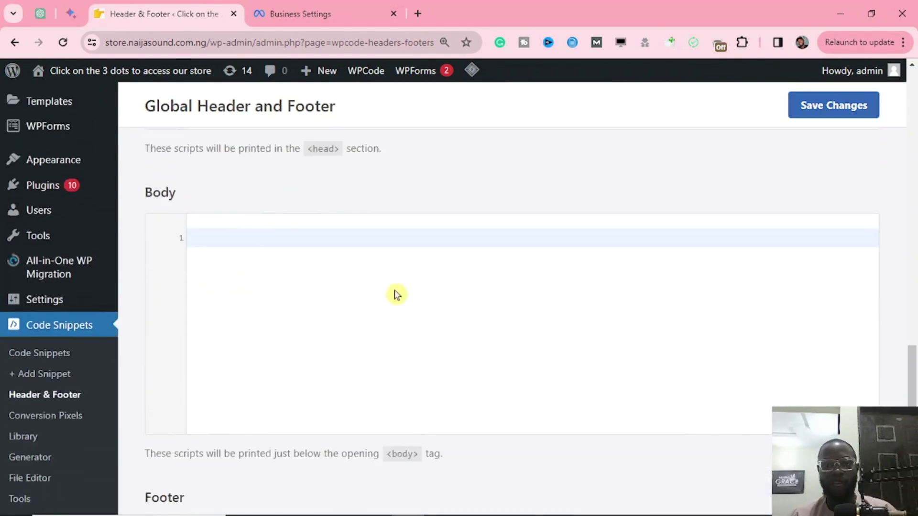
scroll(396, 293, "up", 2)
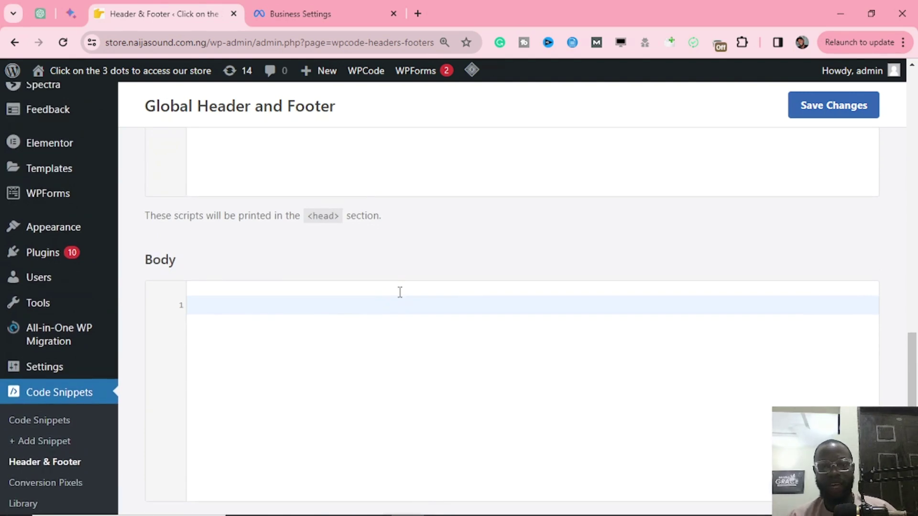
scroll(399, 293, "up", 5)
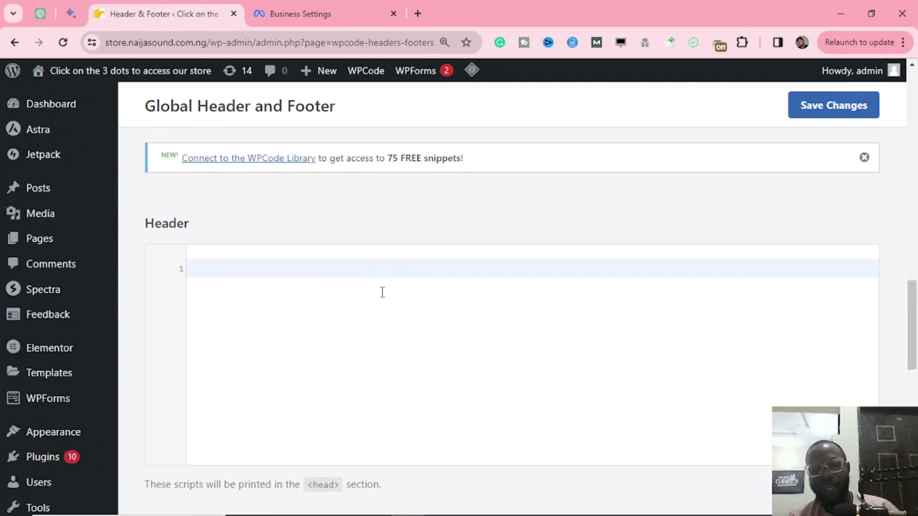
scroll(377, 296, "down", 10)
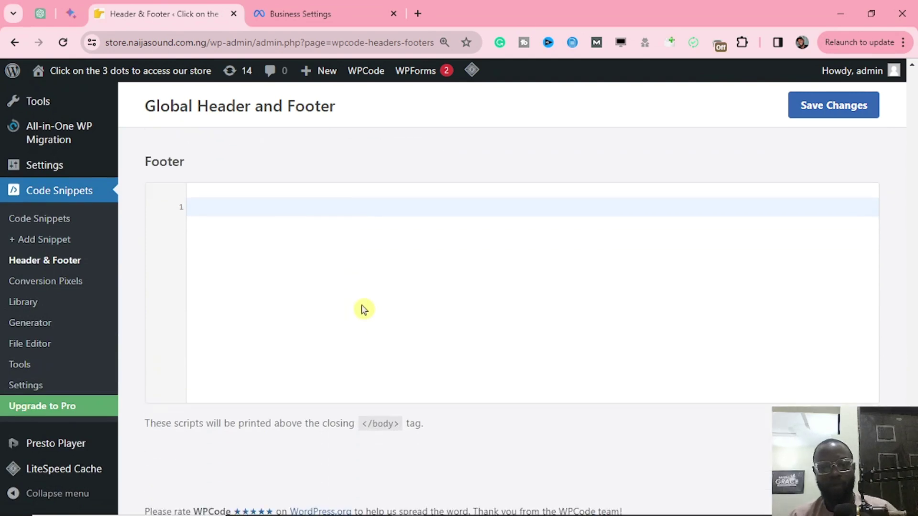
scroll(375, 311, "up", 6)
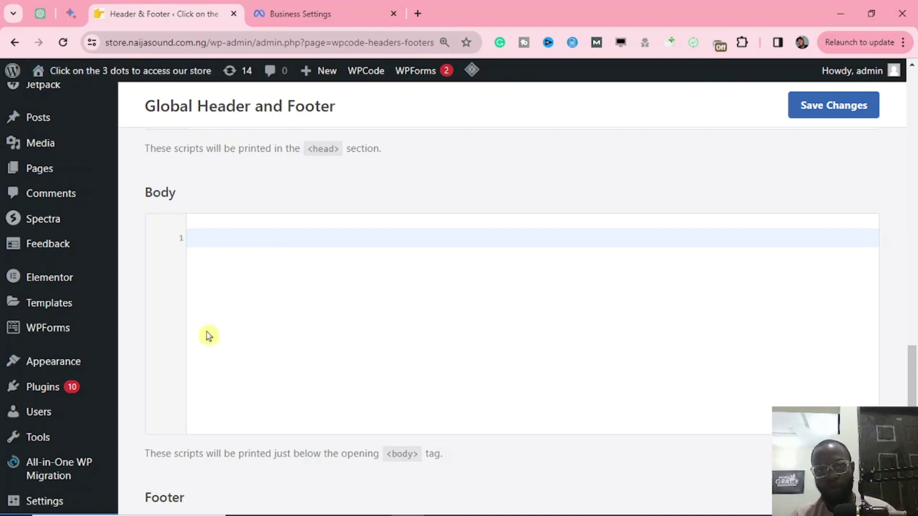
right_click(216, 241)
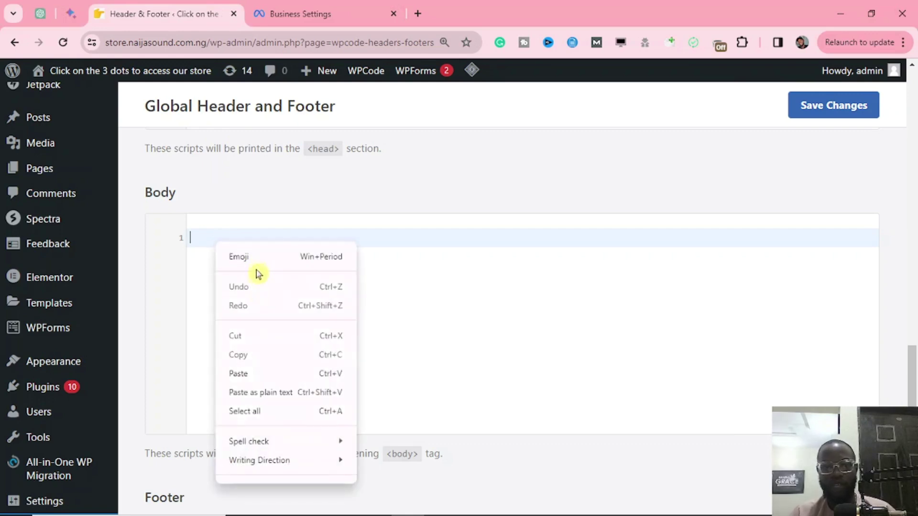
left_click(257, 374)
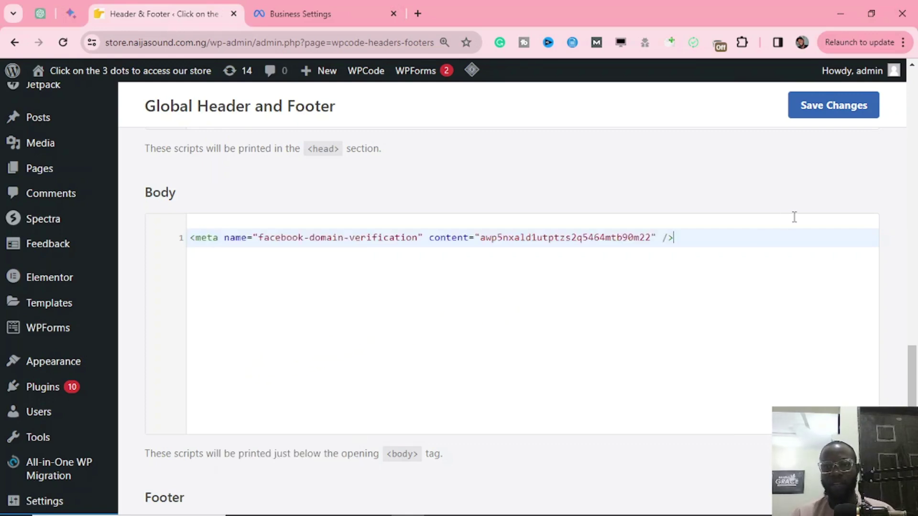
Step: Save the WPCode Header & Footer changes
left_click(820, 114)
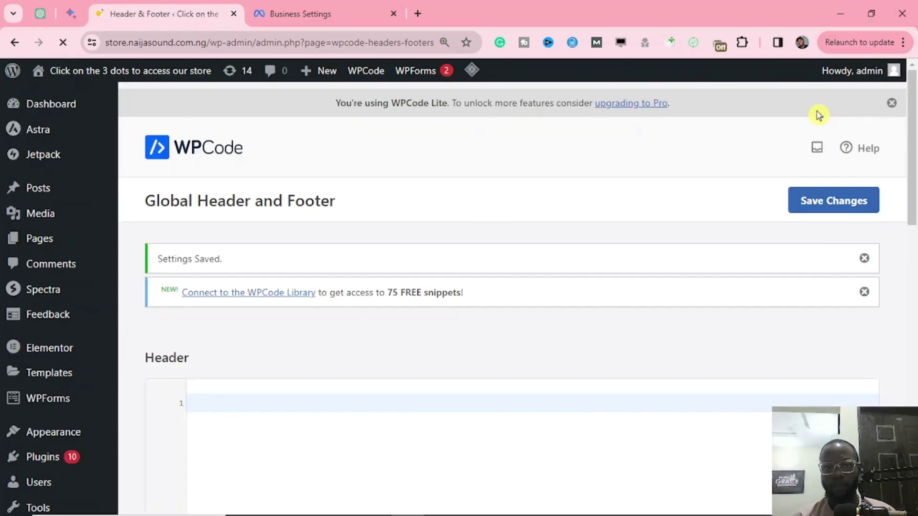
scroll(492, 225, "down", 15)
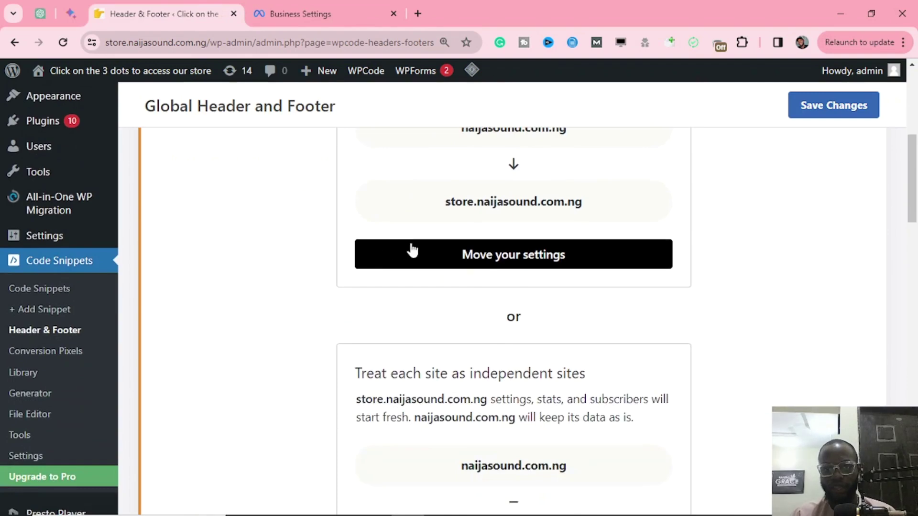
scroll(309, 258, "down", 4)
scroll(318, 263, "up", 8)
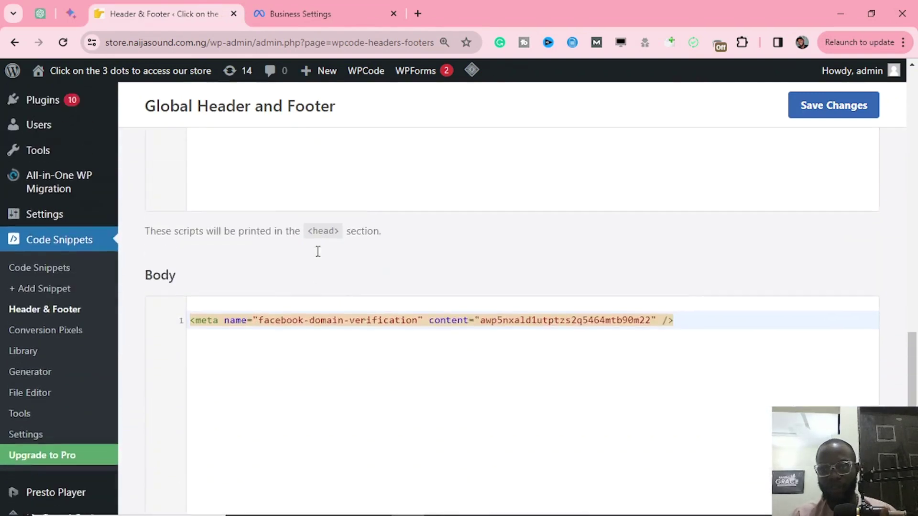
left_click(301, 21)
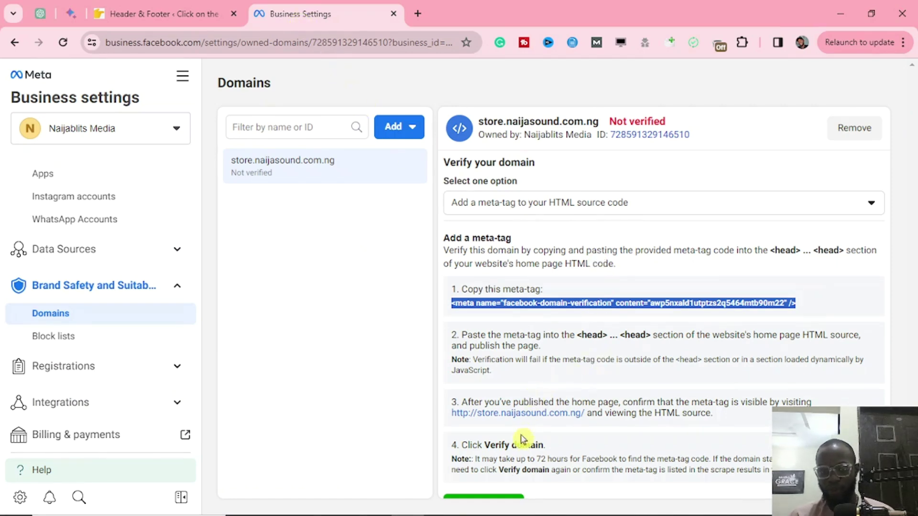
Step: Zoom out and run Verify domain for store.naijasound.com.ng several times
key("ctrl+minus")
left_click(439, 447)
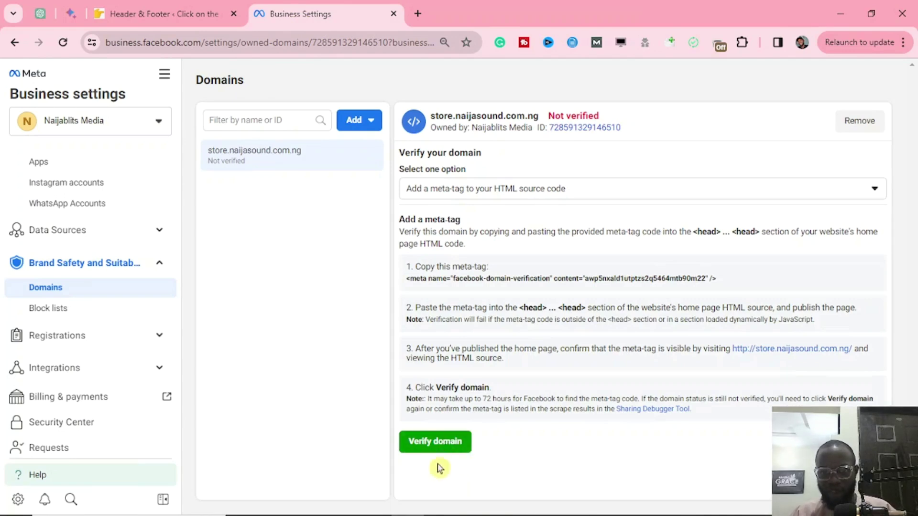
left_click(439, 447)
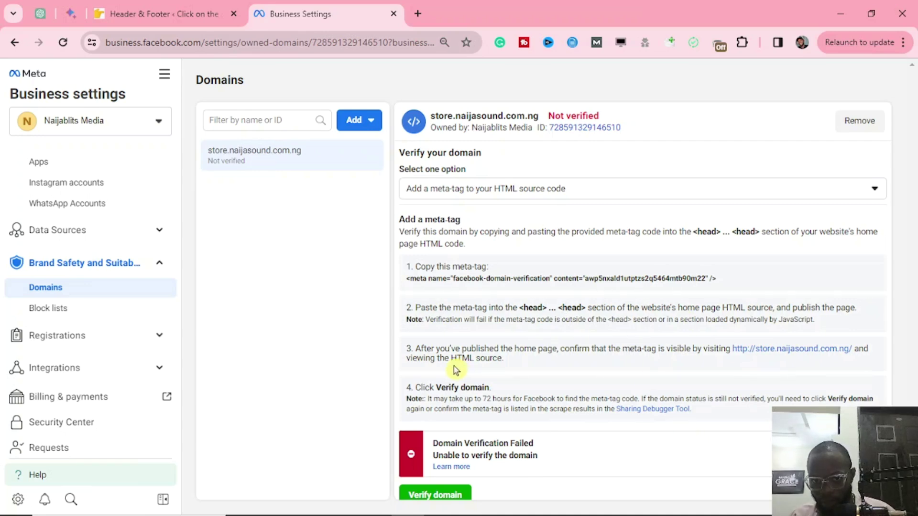
left_click(163, 14)
left_click(325, 10)
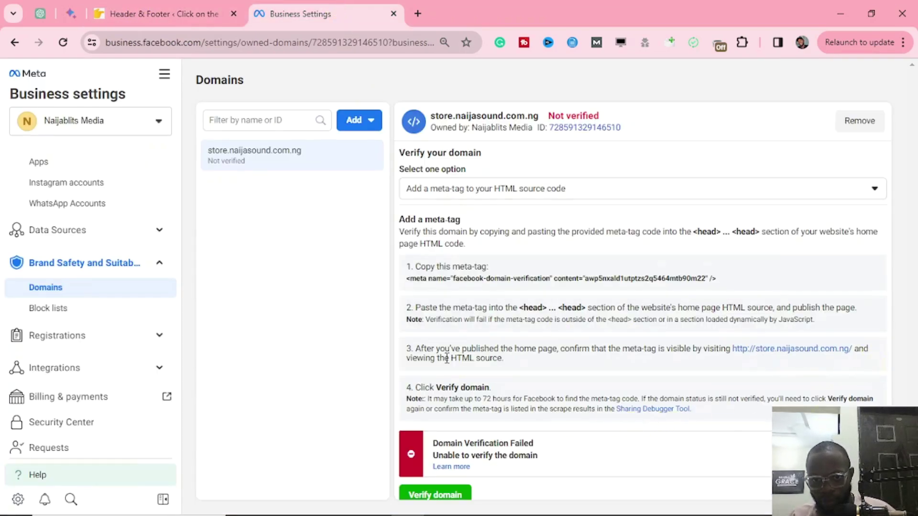
left_click(457, 493)
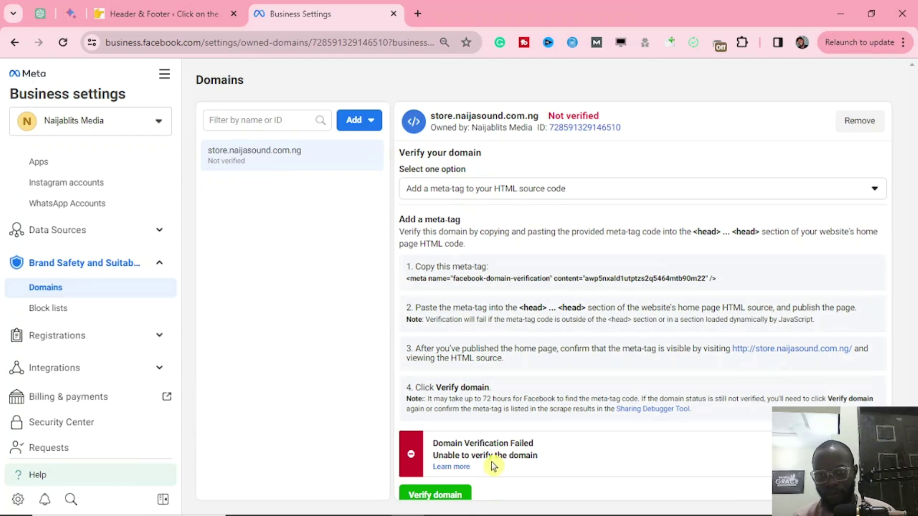
left_click(444, 495)
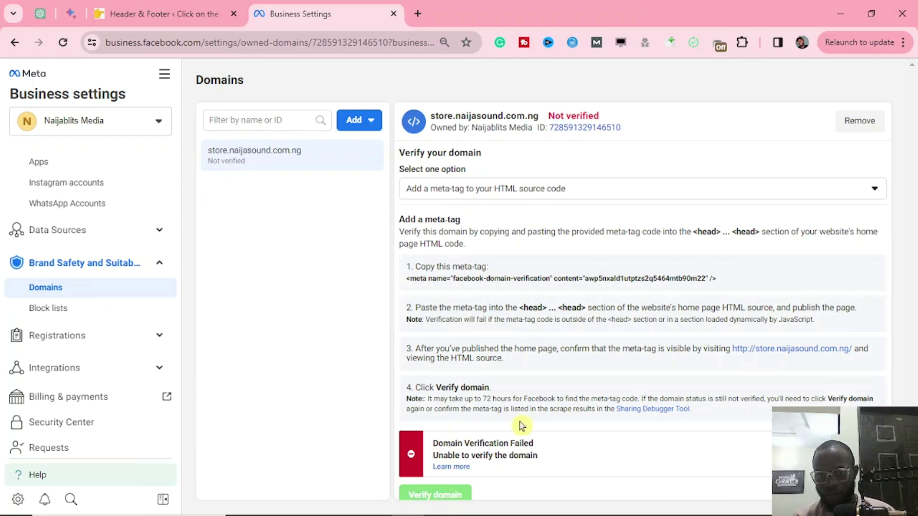
left_click(453, 493)
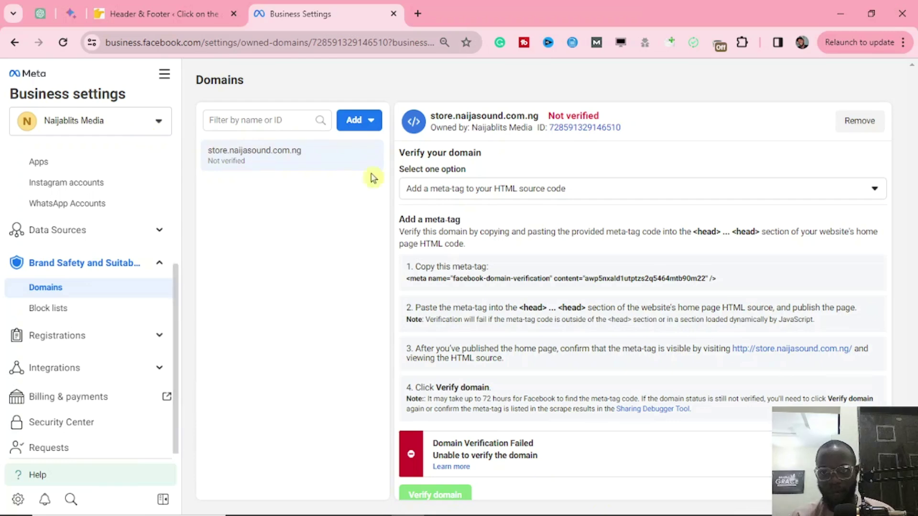
Step: Recheck the saved WPCode settings and retry verification, which still reports Domain Verification Failed
left_click(157, 14)
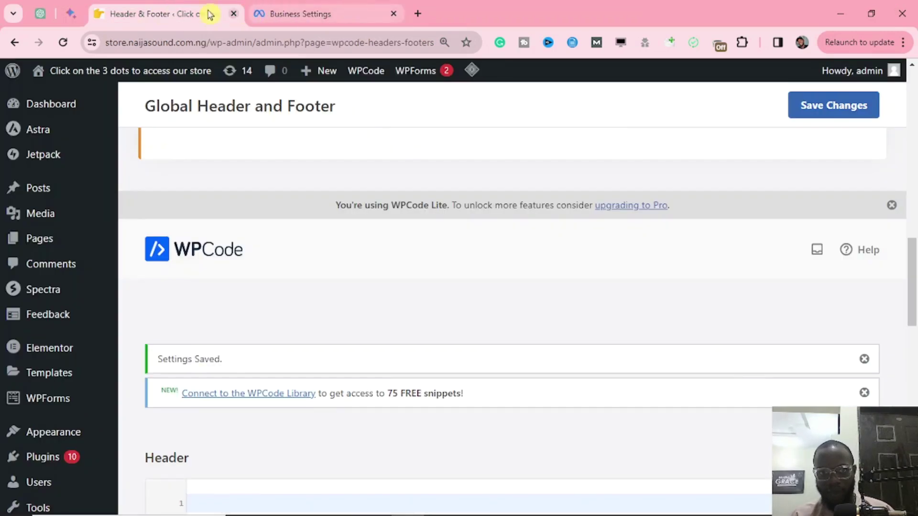
left_click(303, 21)
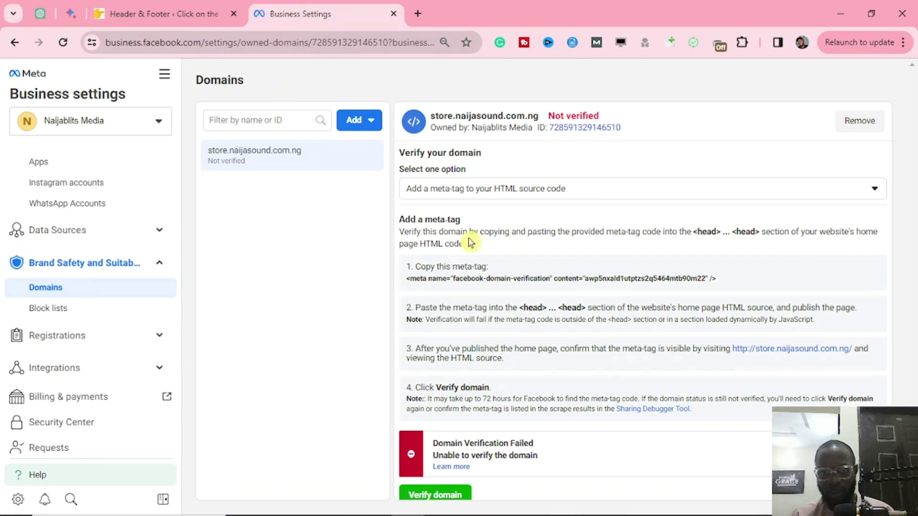
left_click(157, 13)
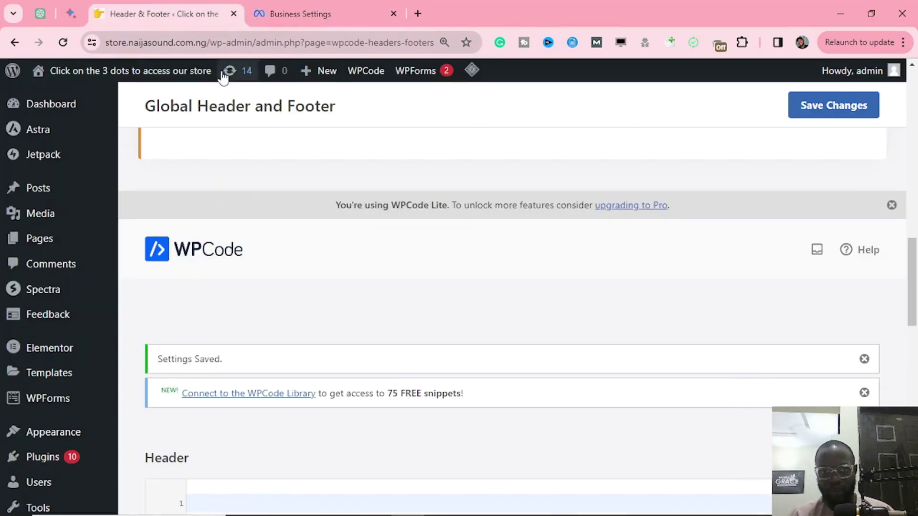
left_click(301, 14)
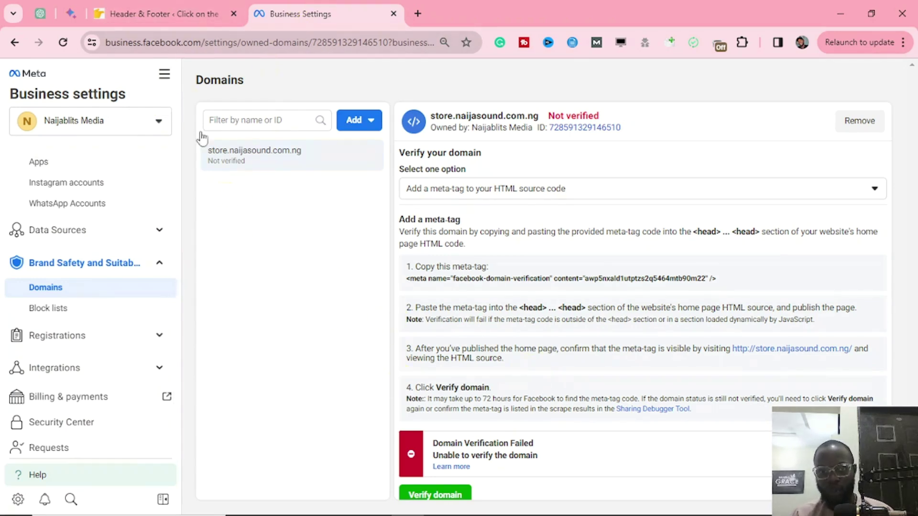
left_click(458, 491)
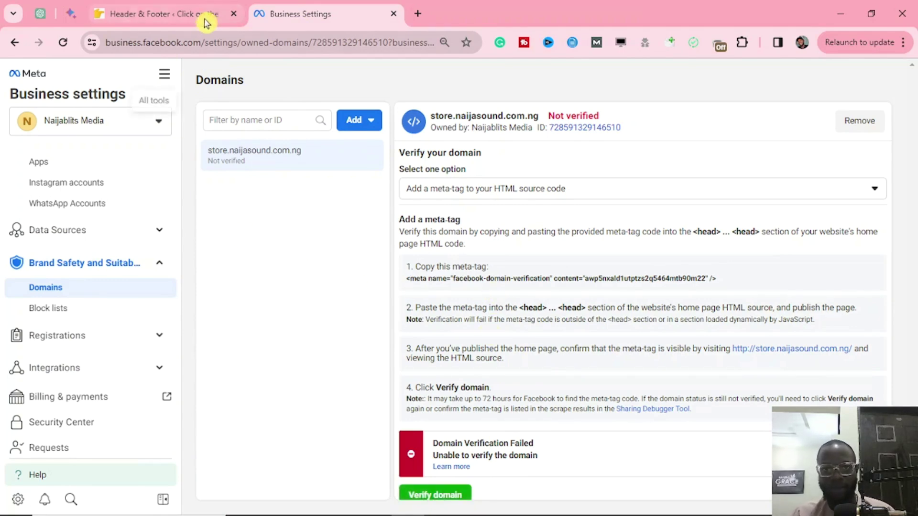
left_click(418, 14)
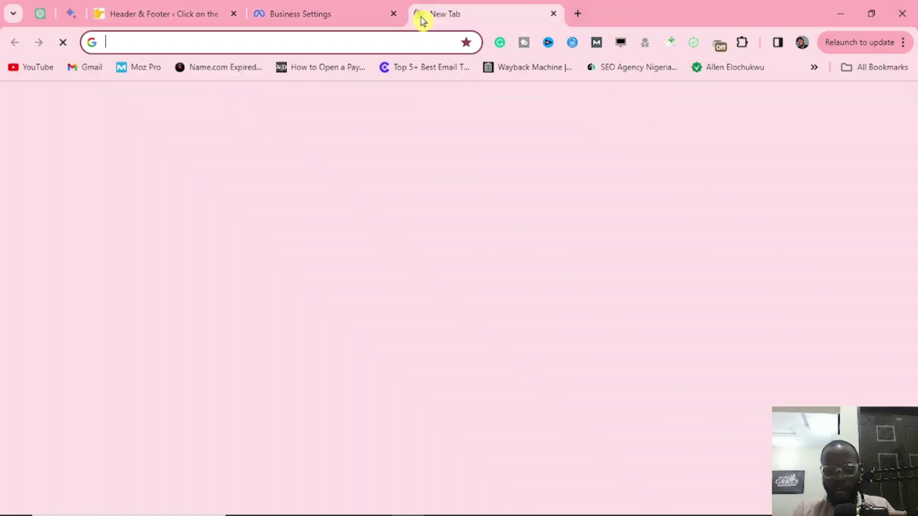
Step: Load the learnia.online WordPress admin dashboard in the new tab
type("online")
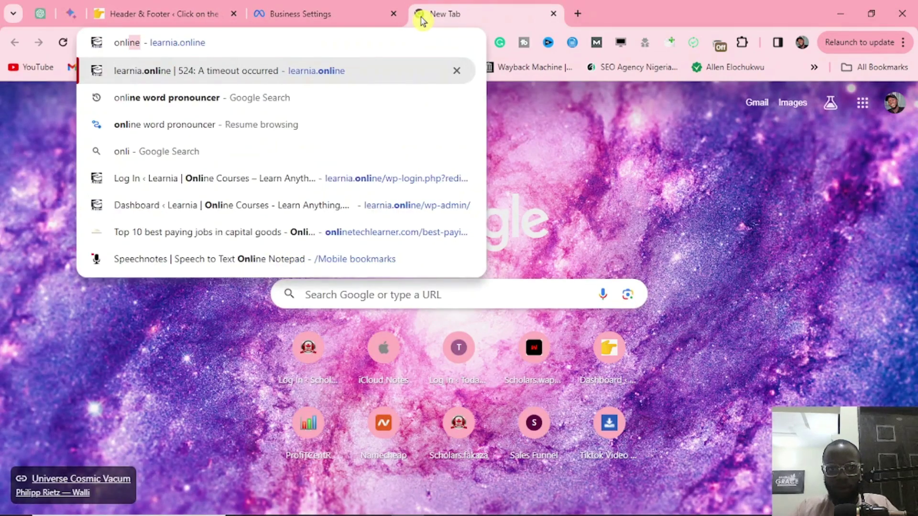
key("BackSpace")
key("BackSpace")
key("BackSpace")
key("BackSpace")
key("BackSpace")
key("BackSpace")
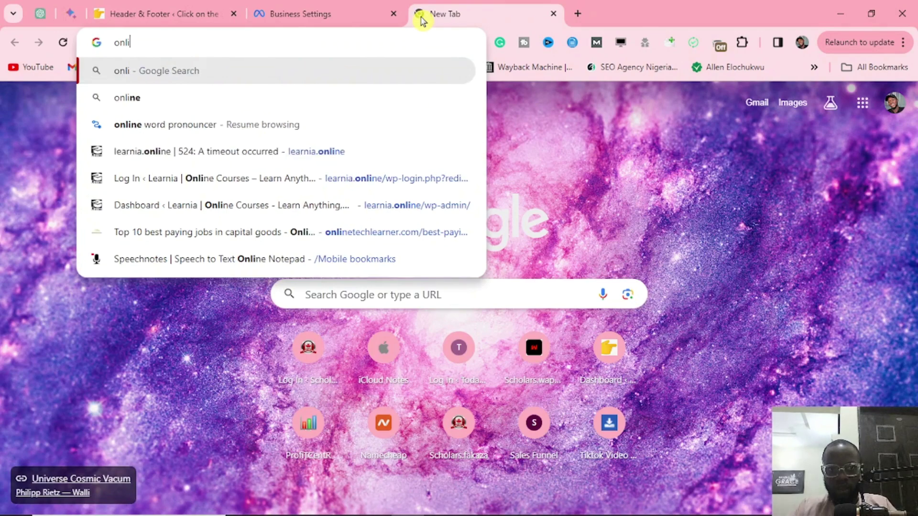
type("pp")
key("BackSpace")
key("BackSpace")
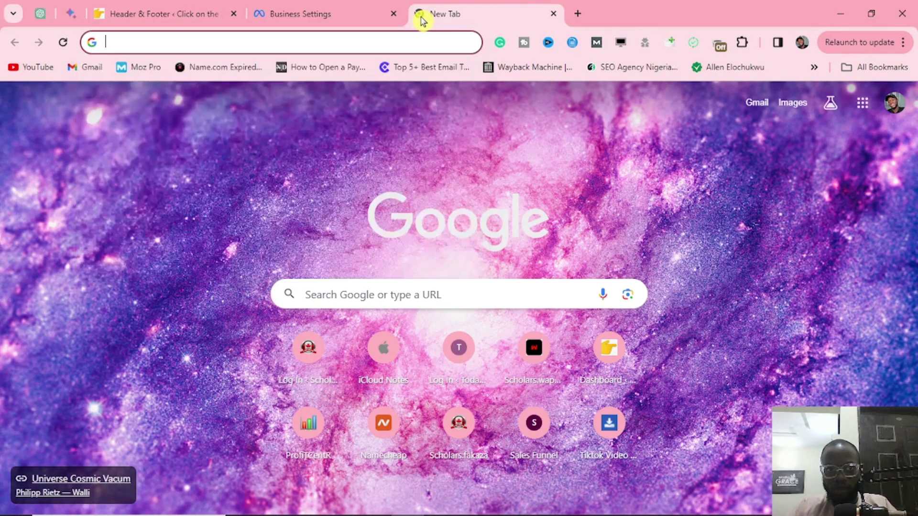
type("learnia.online")
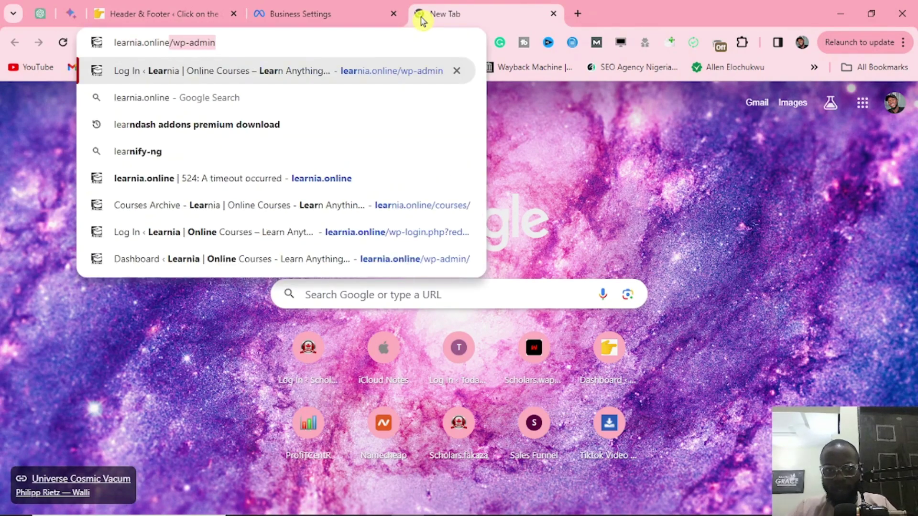
key("Return")
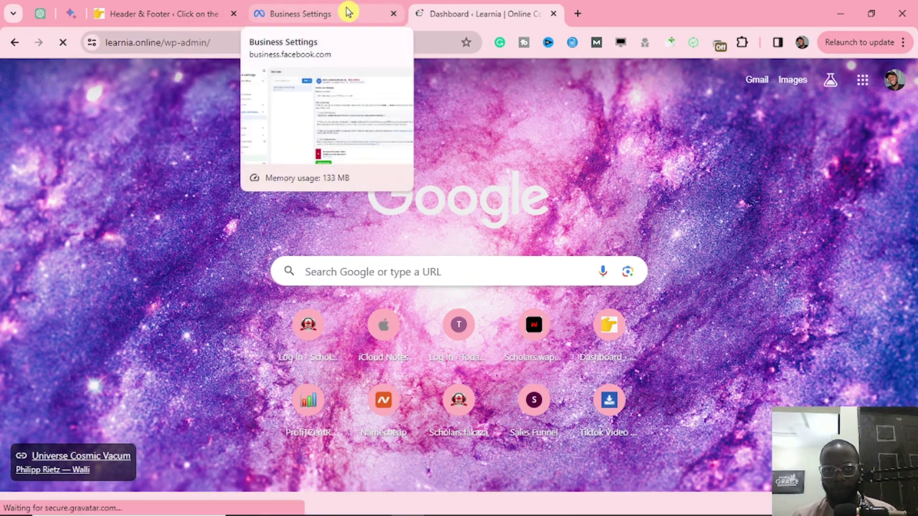
Step: Switch between the Learnia dashboard and Meta's Domains page, ending on Meta
left_click(348, 12)
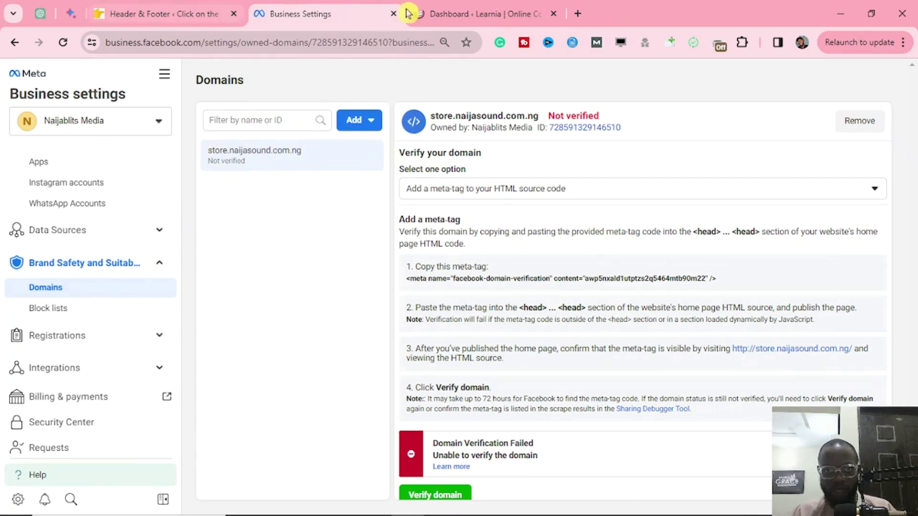
left_click(478, 14)
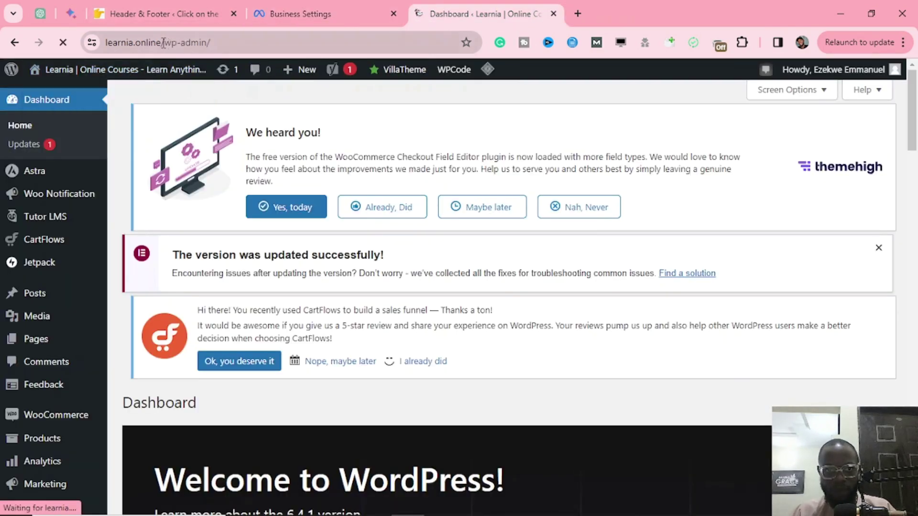
left_click(165, 43)
left_click(368, 11)
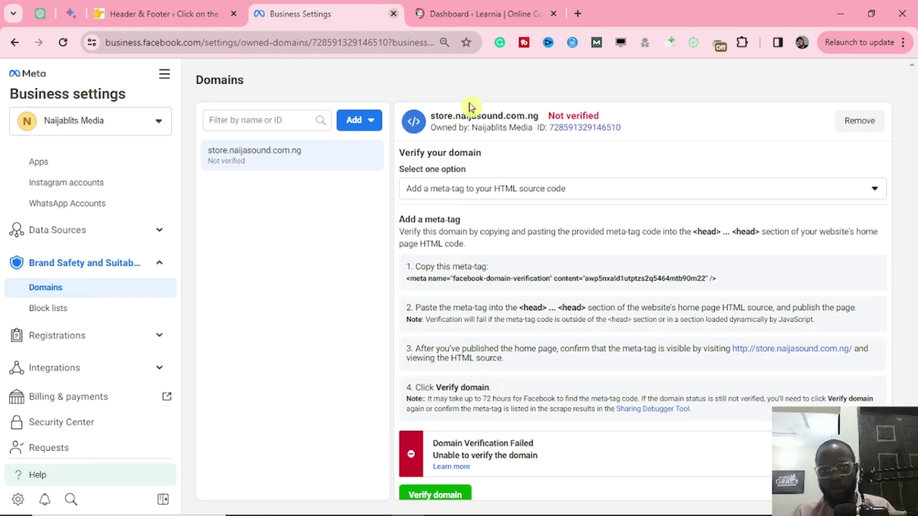
Step: Back out of the request-access dialog and start creating a new domain instead
left_click(350, 126)
left_click(400, 157)
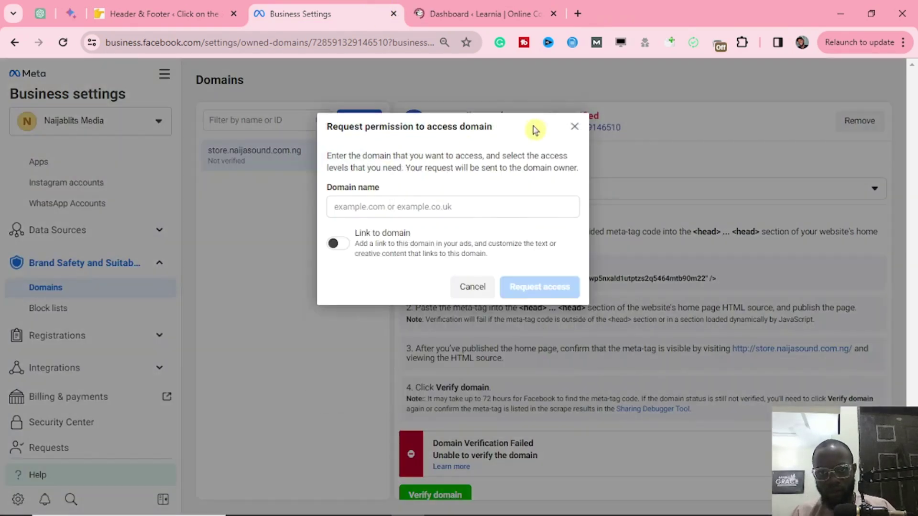
left_click(574, 126)
left_click(367, 125)
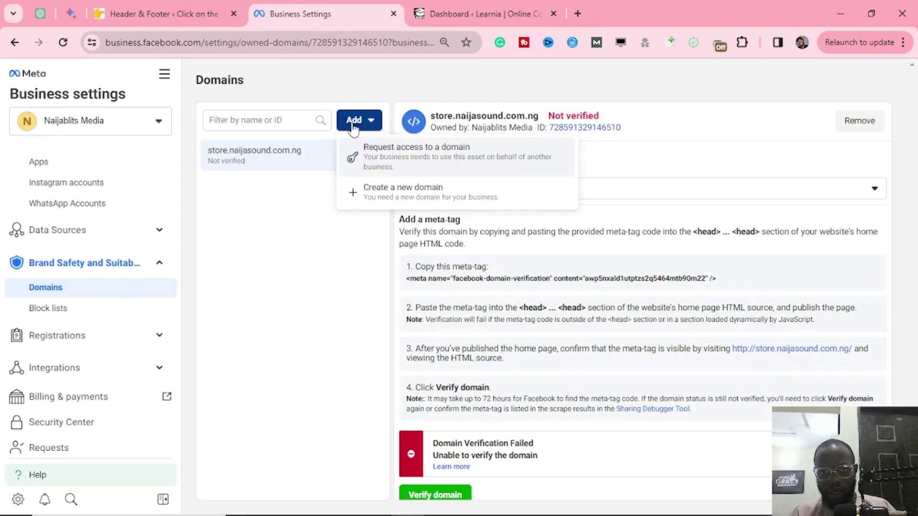
left_click(385, 196)
left_click(437, 249)
type("https://learnia.online/")
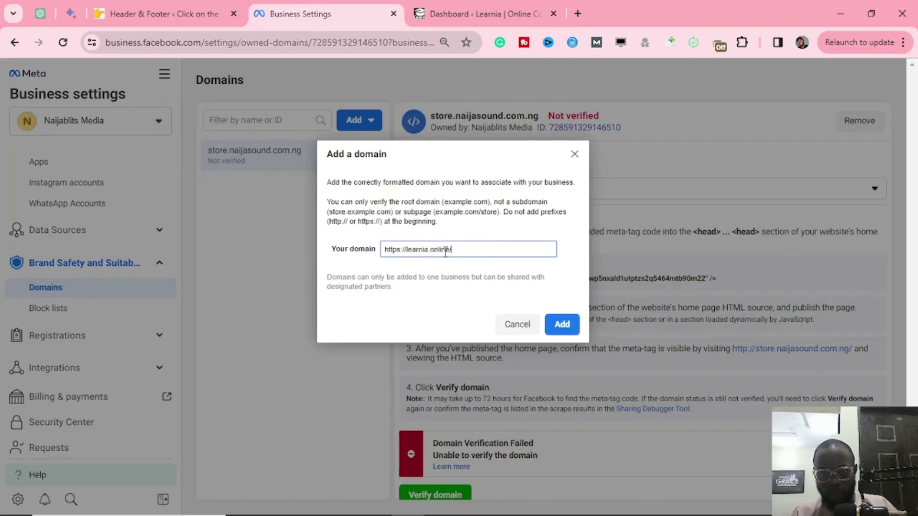
left_click_drag(407, 250, 383, 250)
key("BackSpace")
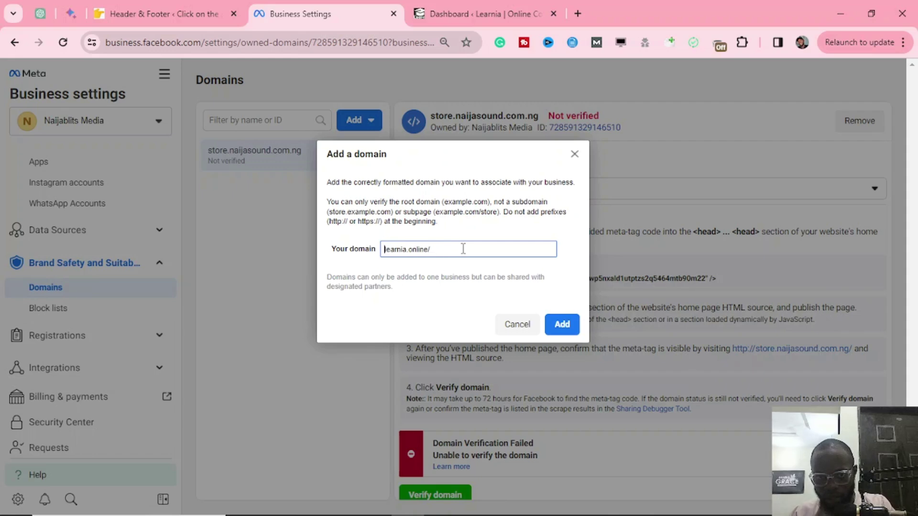
left_click(550, 324)
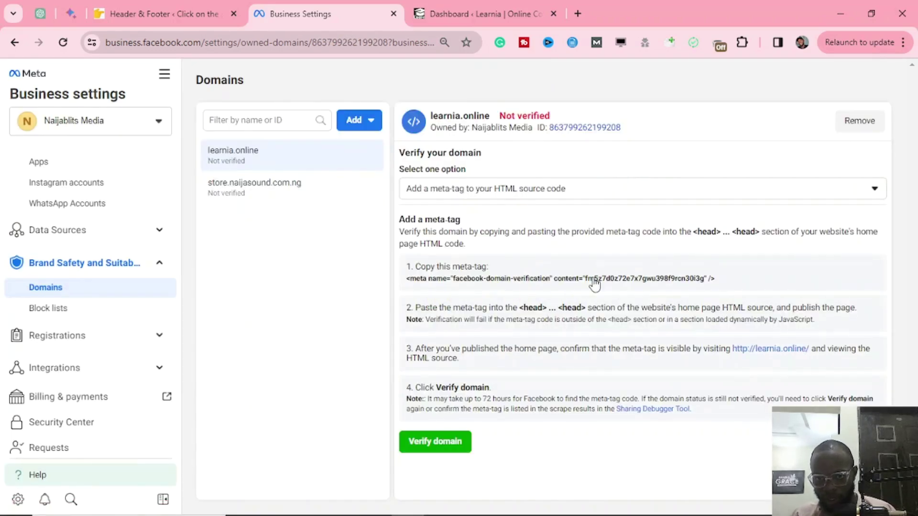
left_click(594, 285)
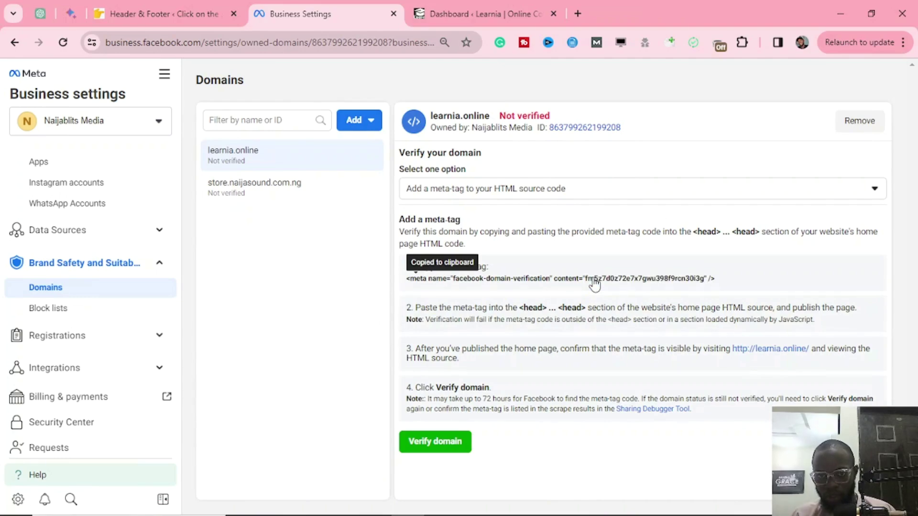
left_click(199, 11)
Step: In WPCode's Header & Footer, paste the facebook-domain-verification meta tag below the script and save
left_click(475, 11)
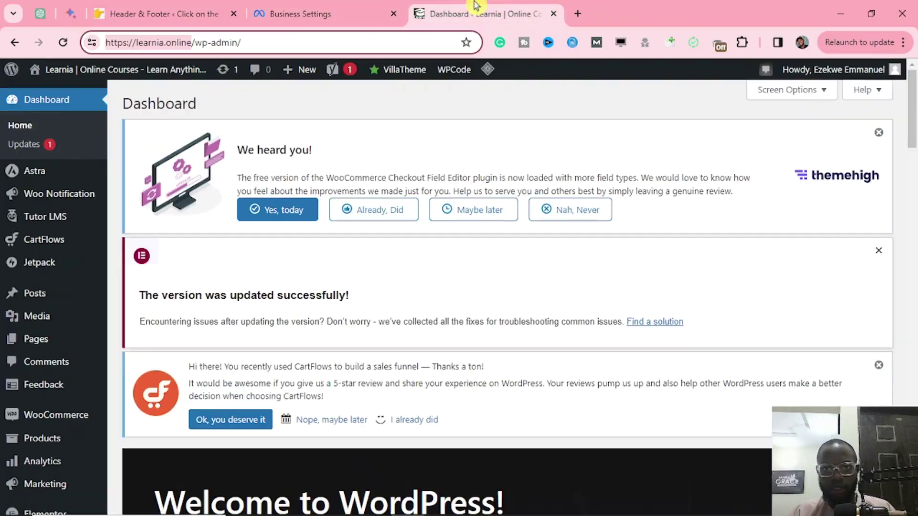
scroll(199, 277, "down", 4)
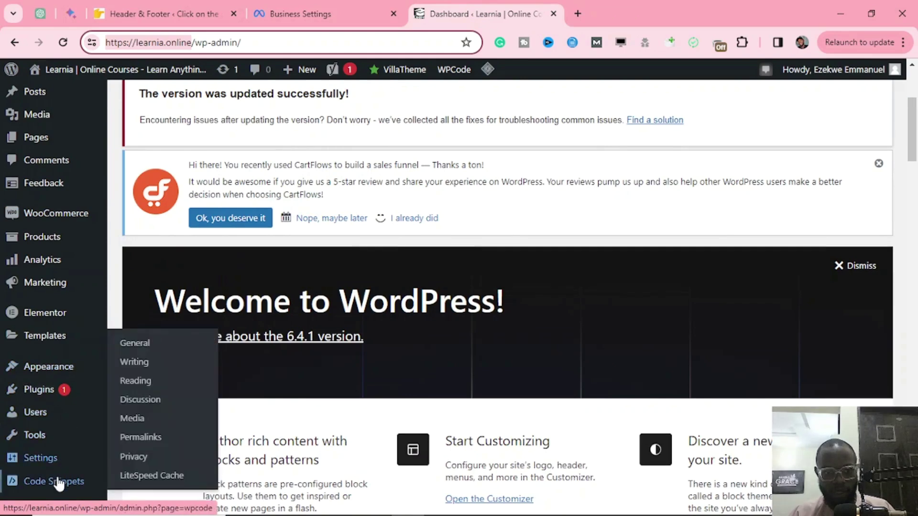
mouse_move(61, 483)
left_click(153, 345)
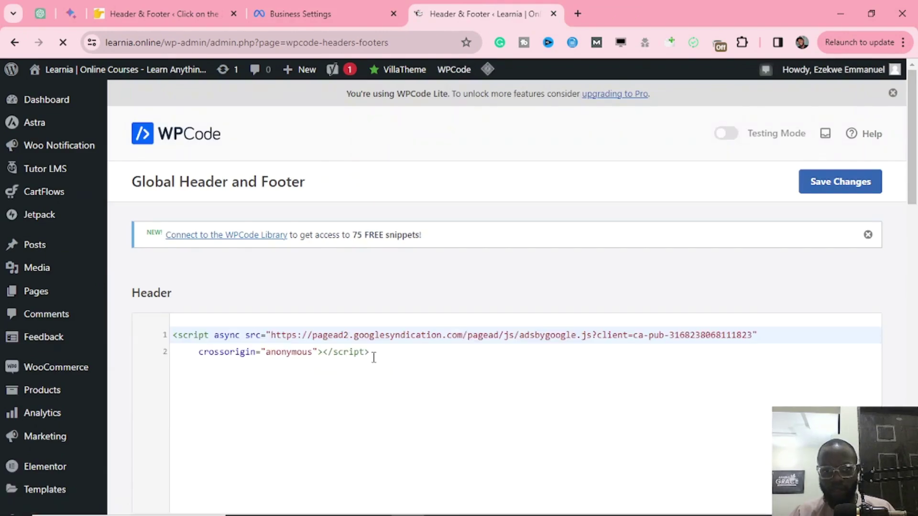
left_click(373, 356)
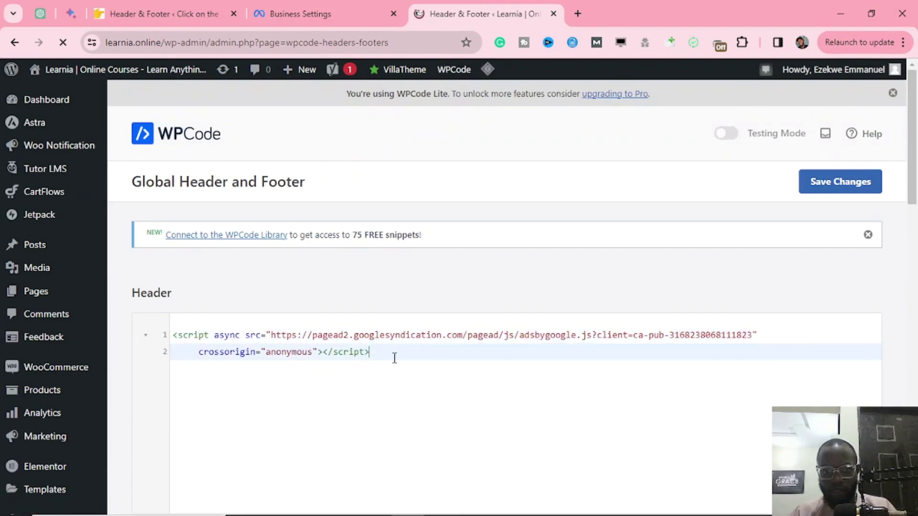
key("Return")
key("Return")
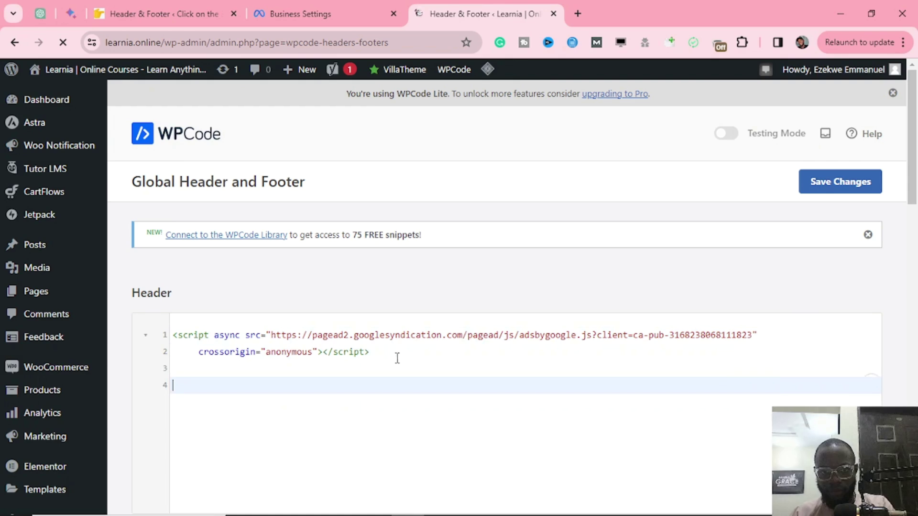
key("ctrl+v")
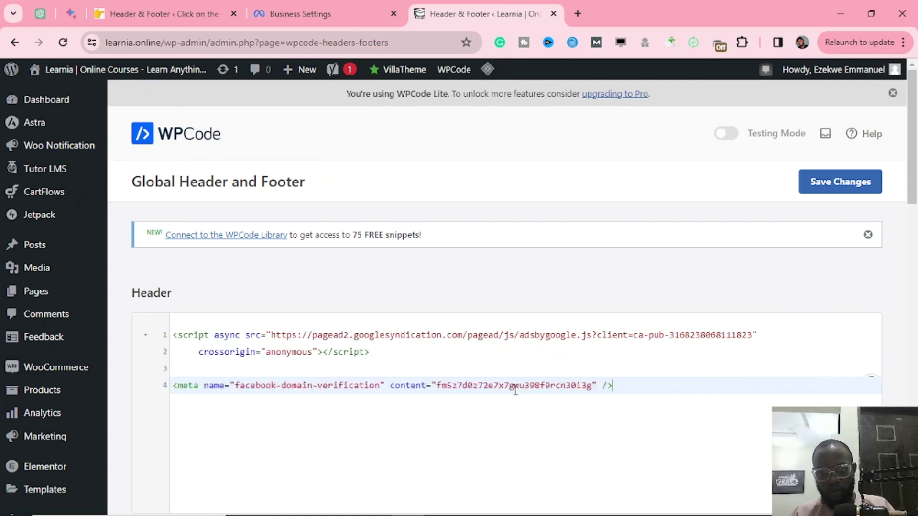
left_click(826, 196)
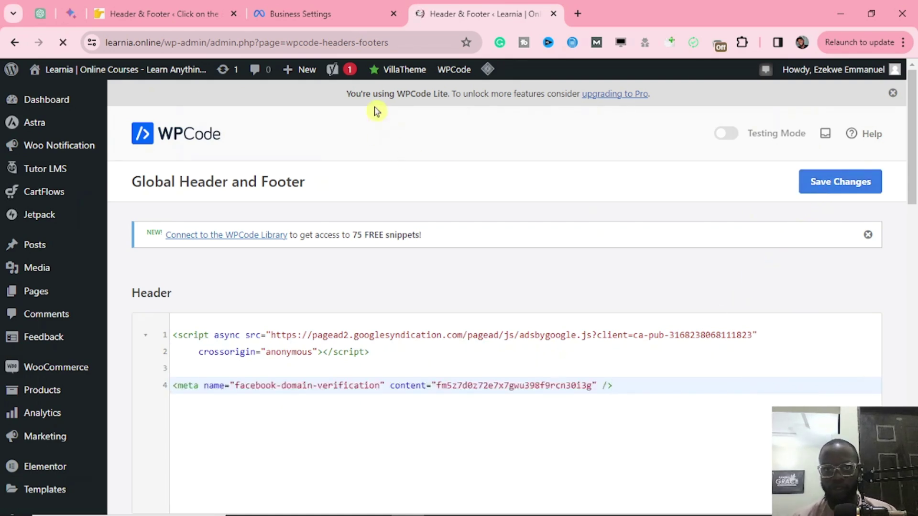
left_click(316, 13)
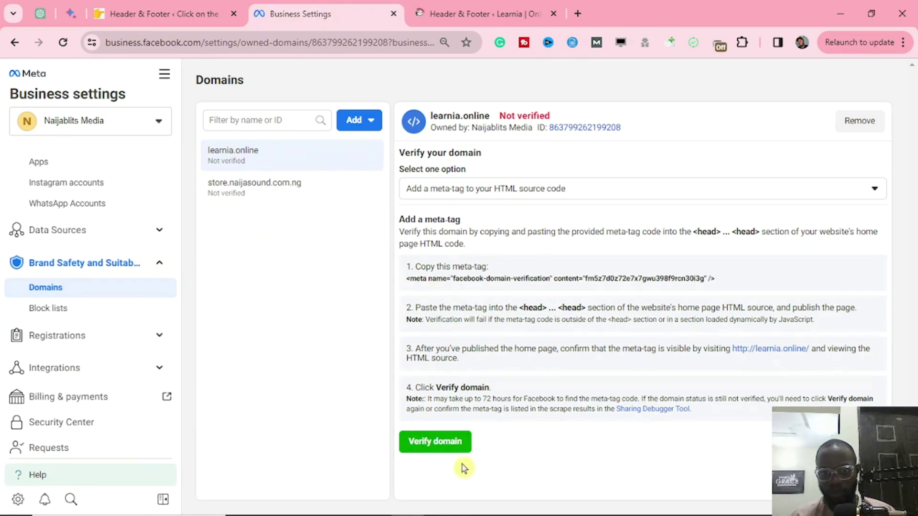
Step: Verify learnia.online and dismiss the success message
left_click(447, 442)
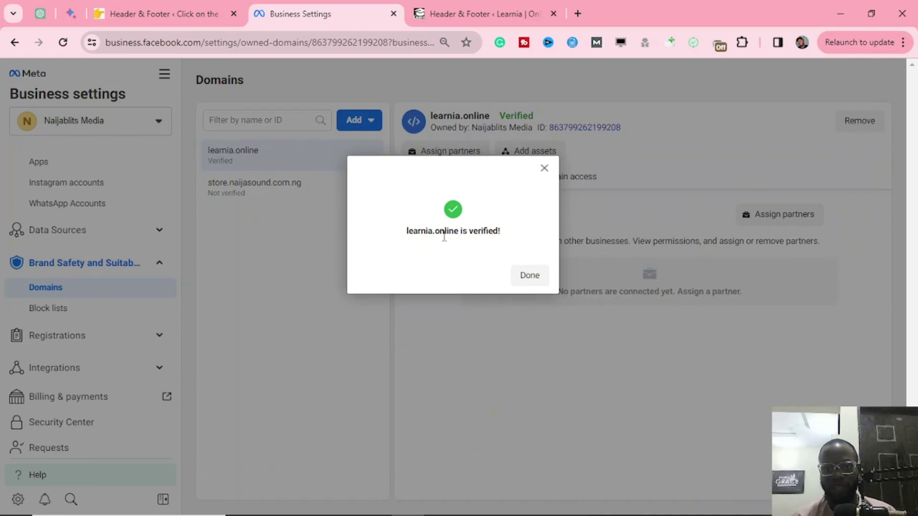
left_click(535, 278)
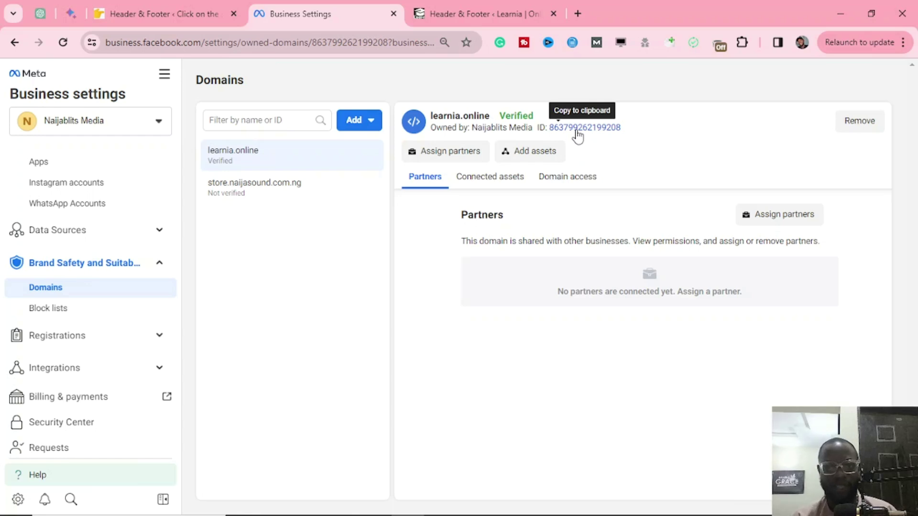
left_click(268, 196)
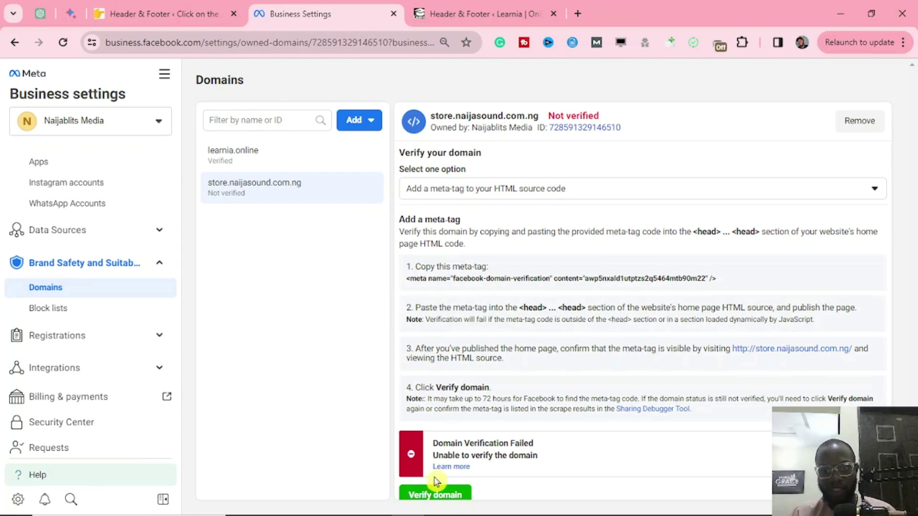
Step: Retry Verify domain twice for store.naijasound.com.ng, which still fails
left_click(459, 495)
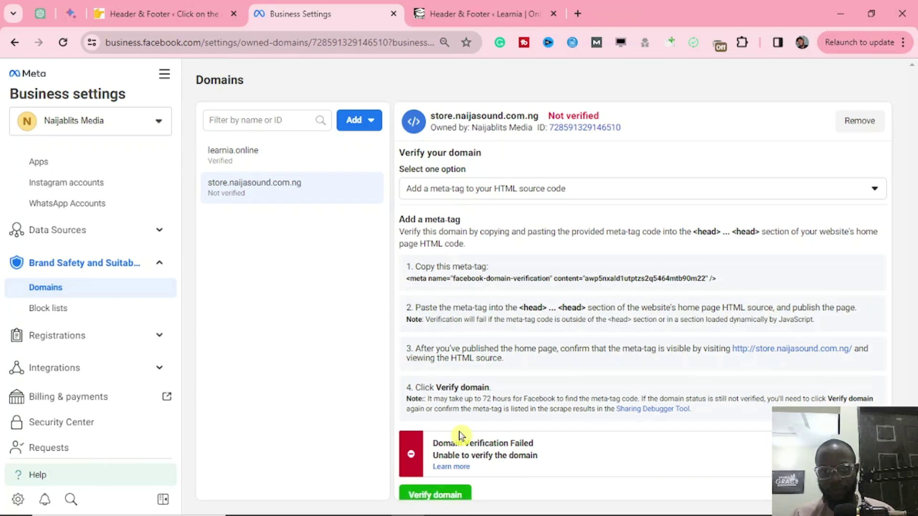
left_click(434, 496)
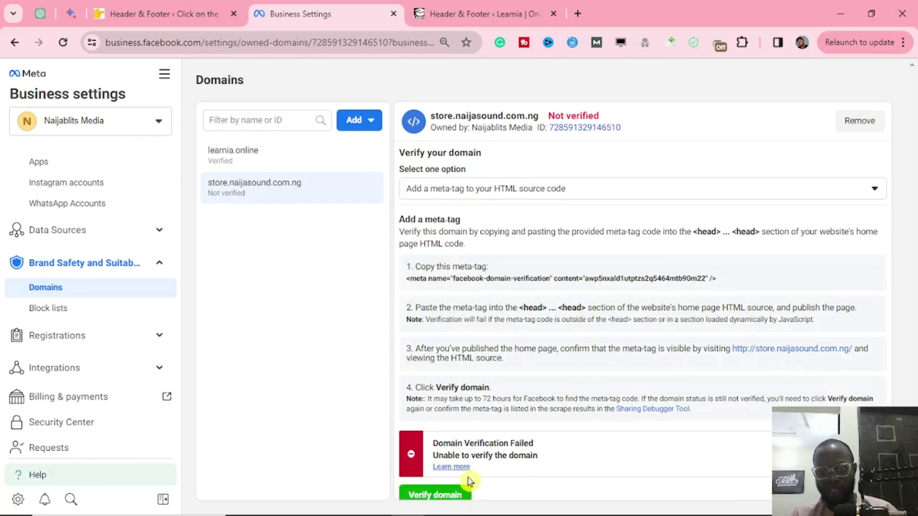
left_click(269, 166)
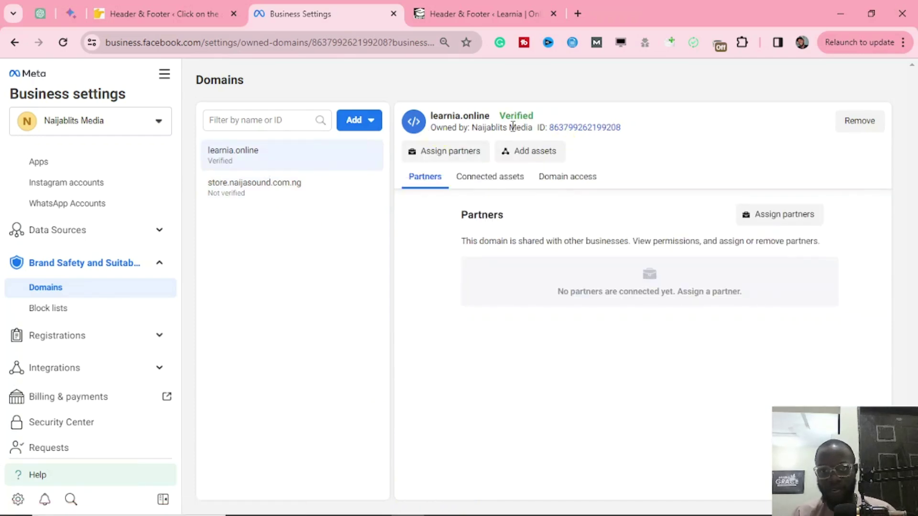
Step: Check the Verified status text on learnia.online's details page
left_click_drag(545, 114, 566, 118)
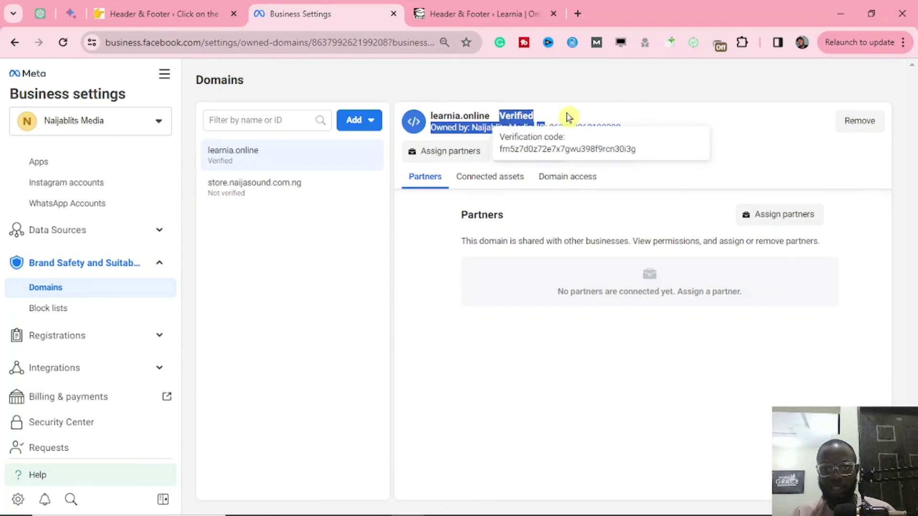
left_click(566, 117)
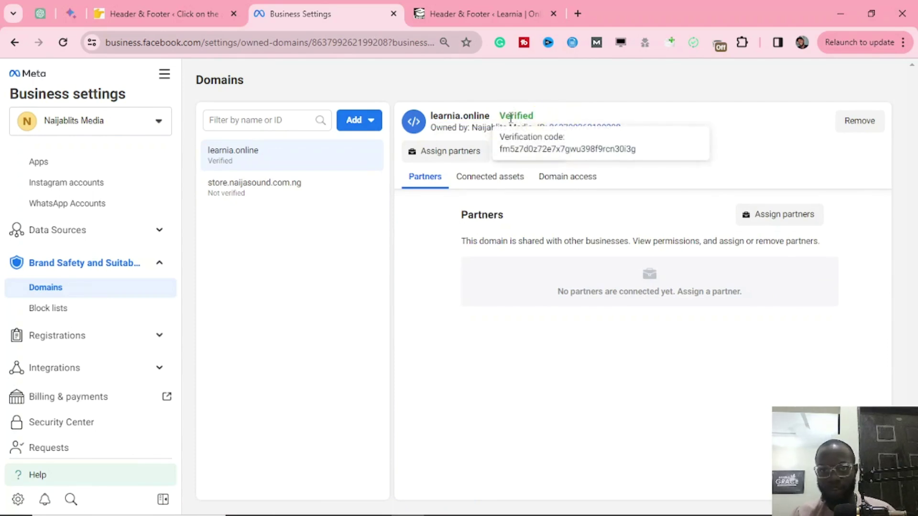